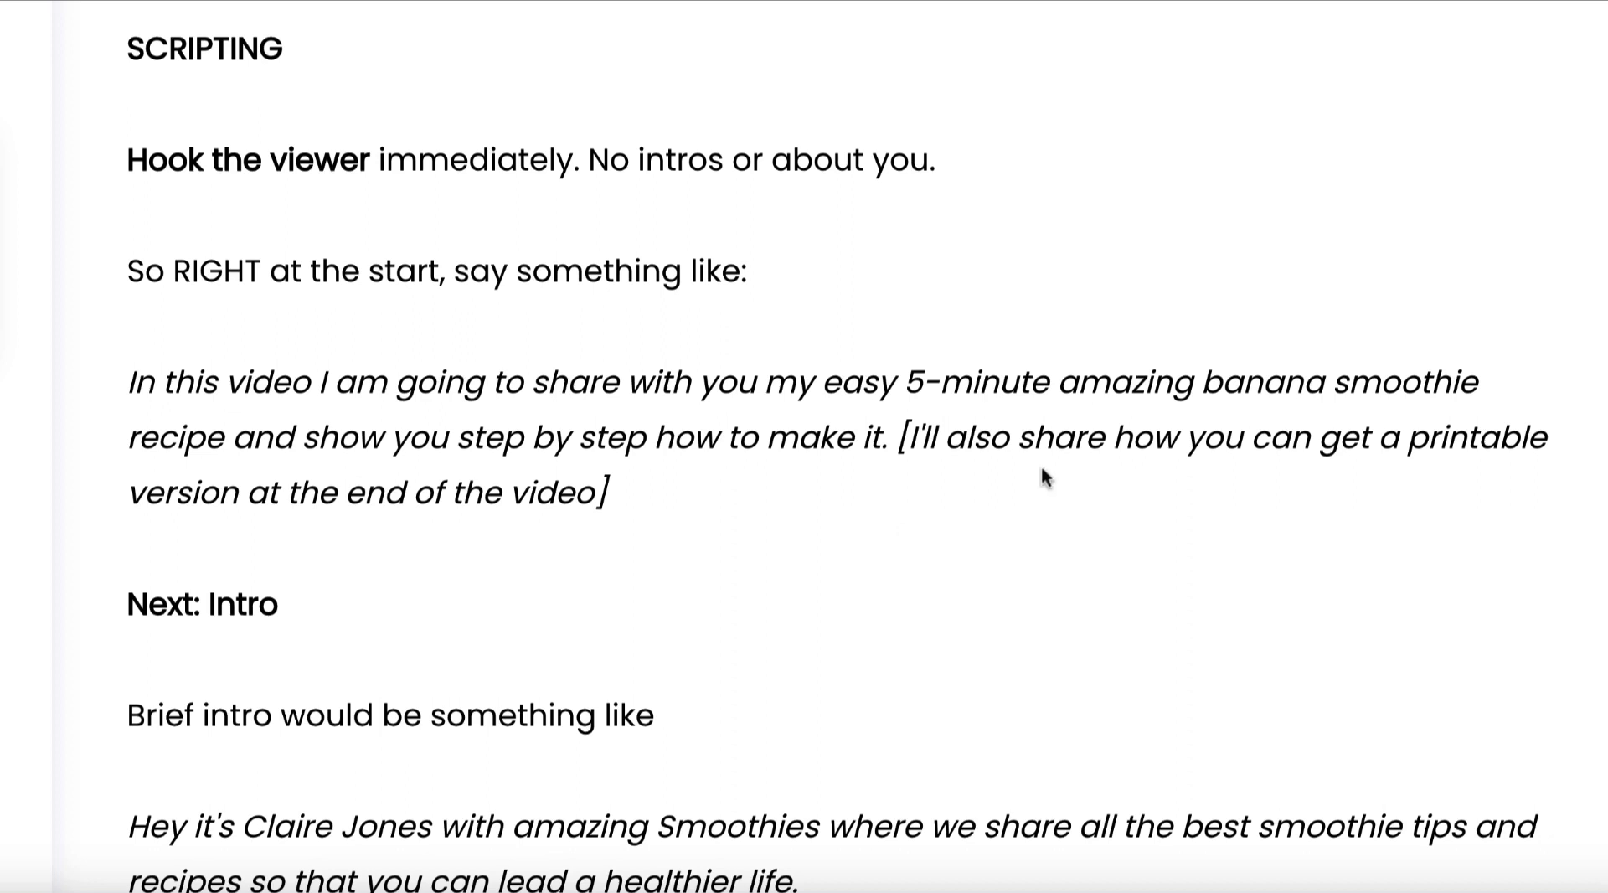
Scroll through the scripting guide's intro, extra, content and call-to-action sections
{"action": "scroll", "coordinate": [897, 533], "scroll_direction": "down", "scroll_amount": 4}
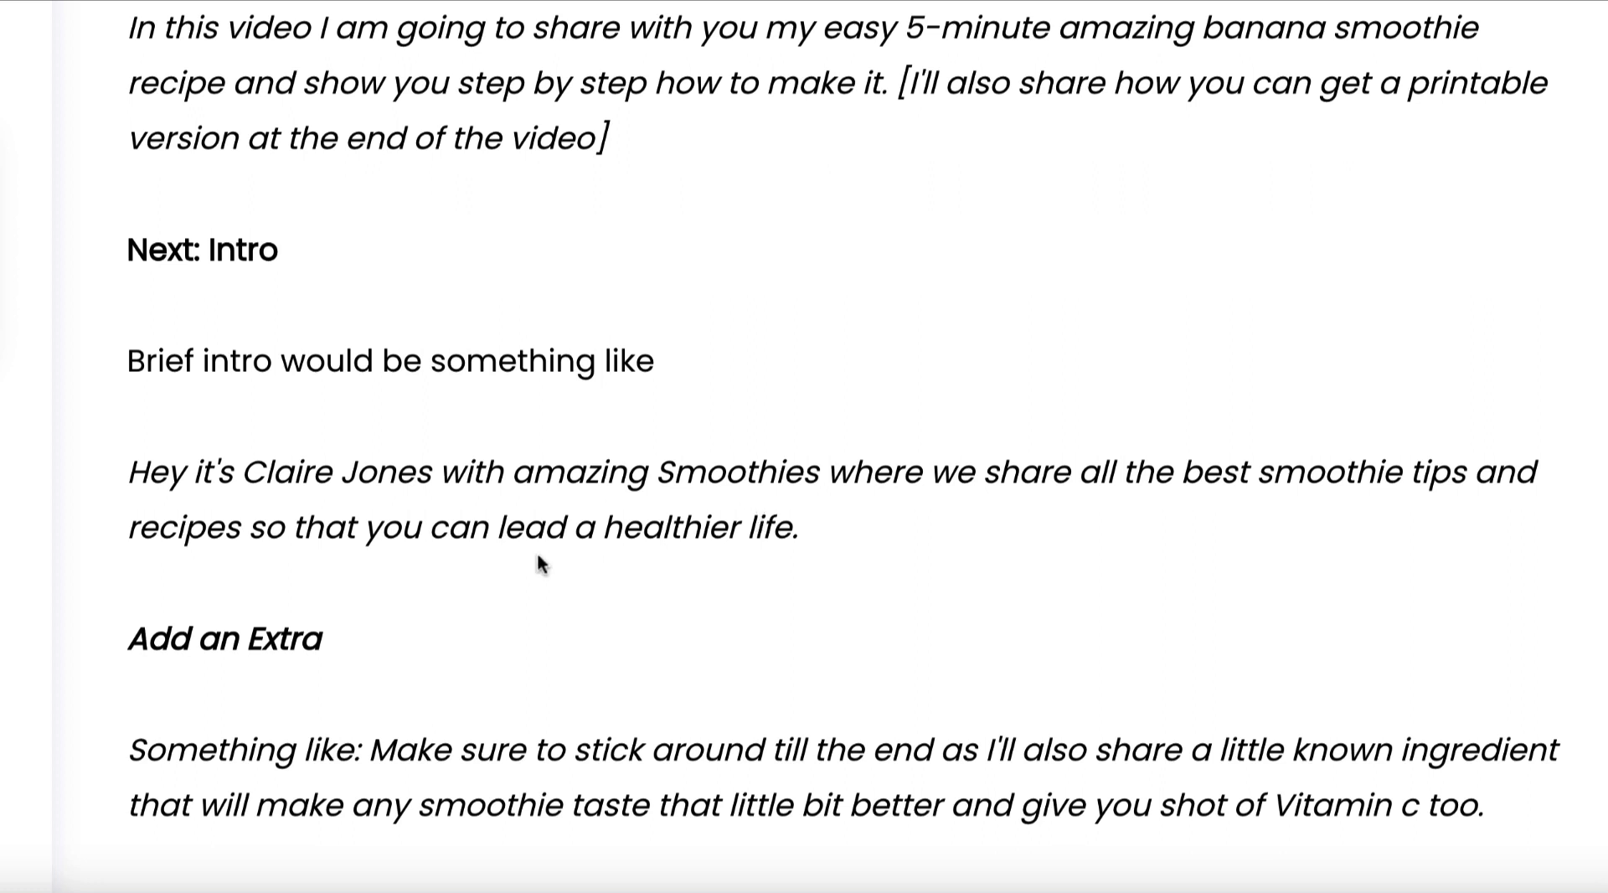
{"action": "scroll", "coordinate": [539, 553], "scroll_direction": "down", "scroll_amount": 2}
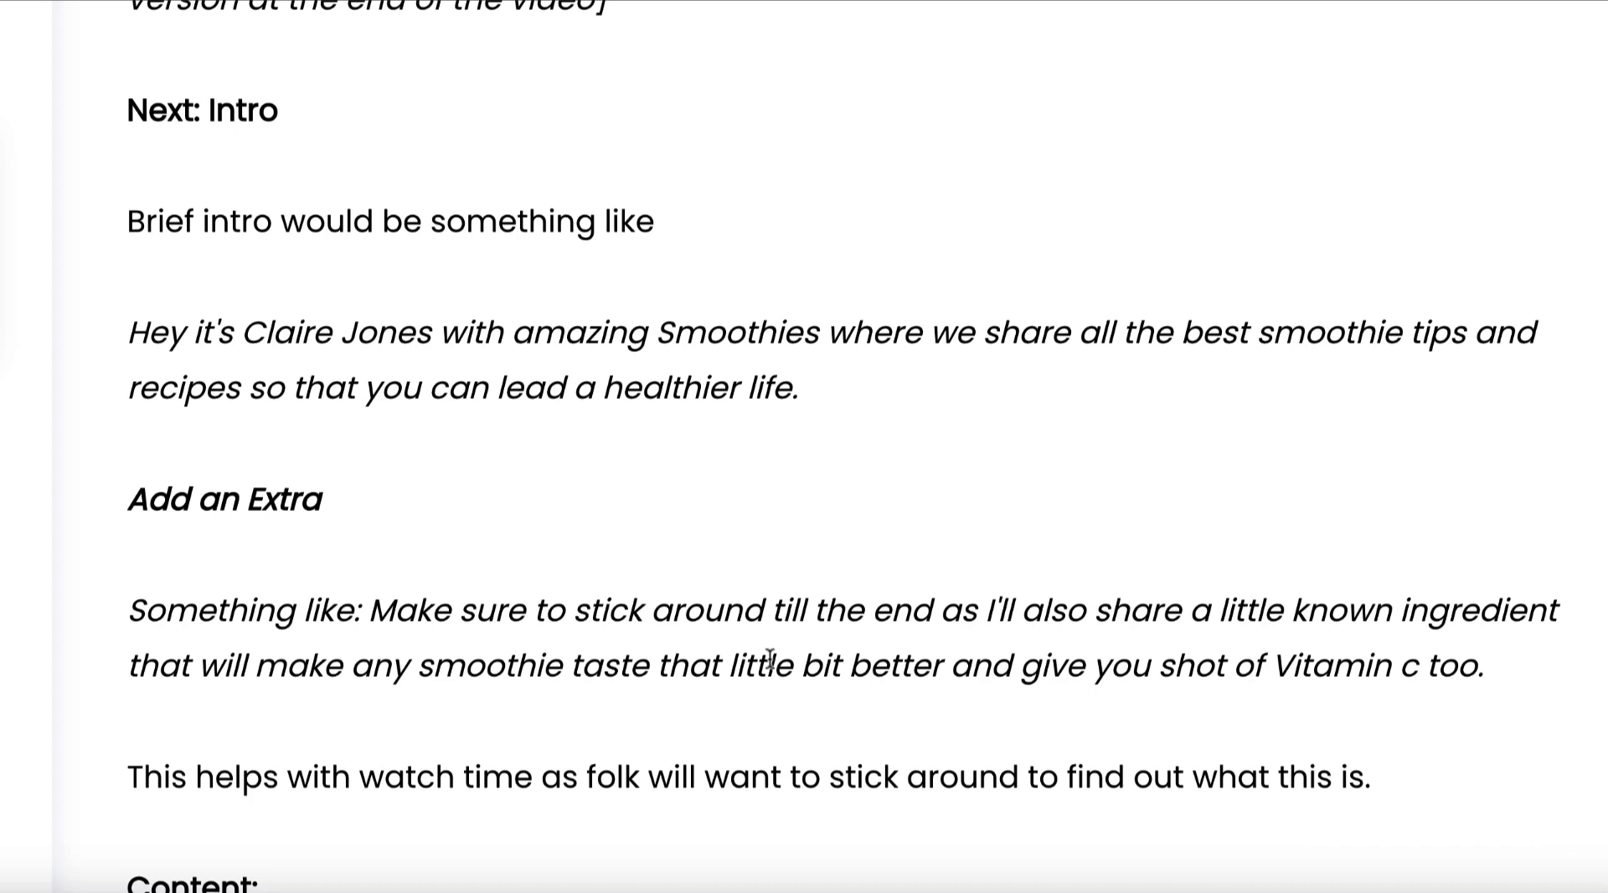
{"action": "scroll", "coordinate": [745, 597], "scroll_direction": "down", "scroll_amount": 3}
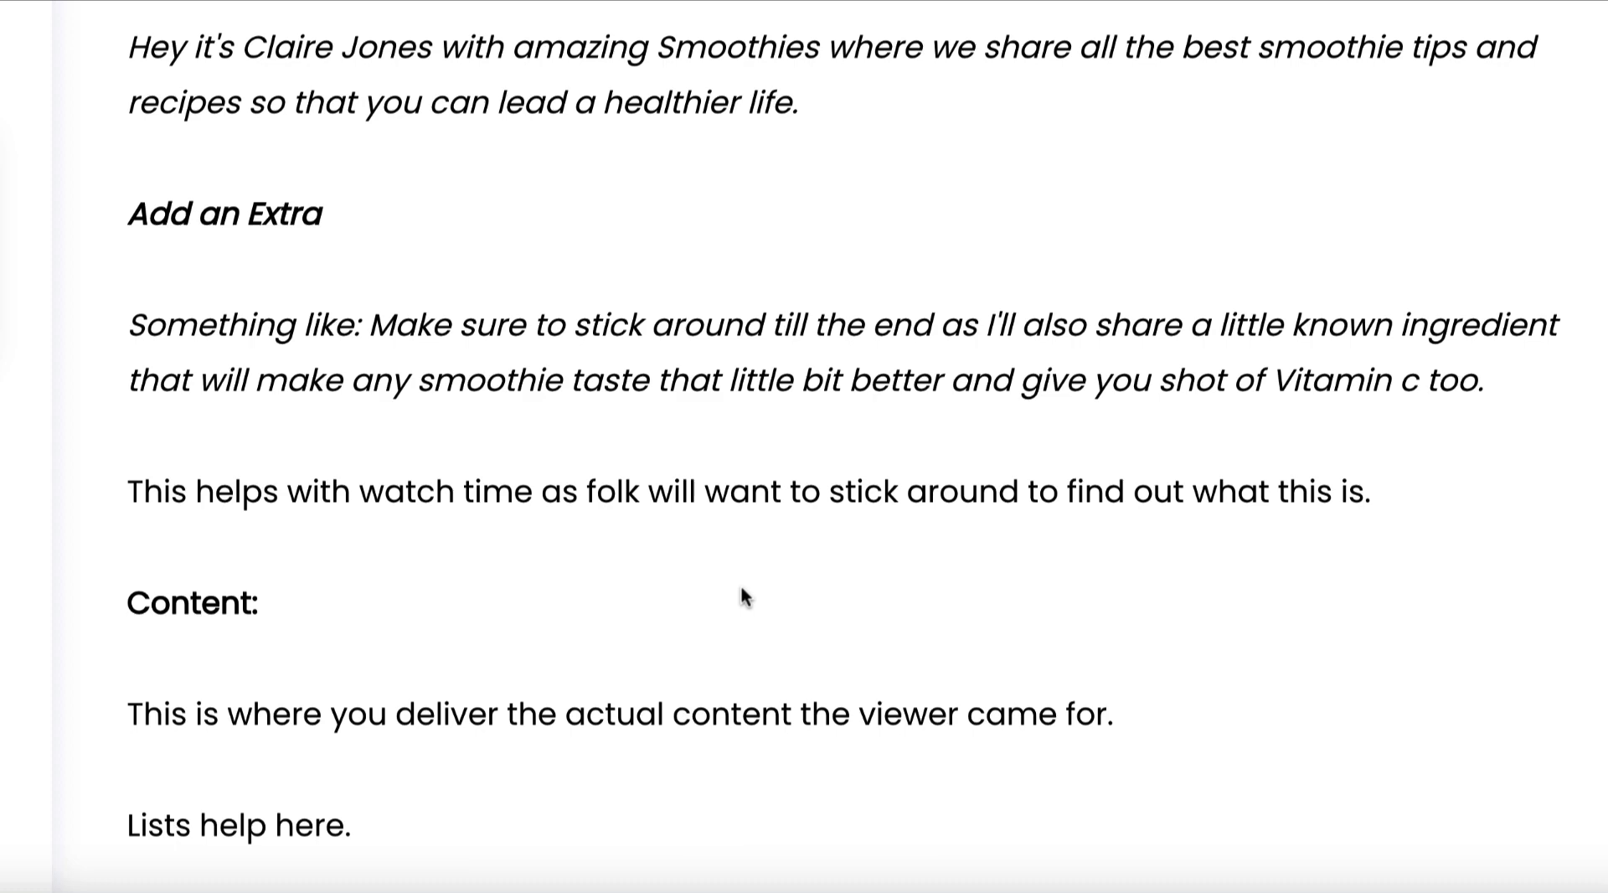
{"action": "scroll", "coordinate": [741, 584], "scroll_direction": "down", "scroll_amount": 2}
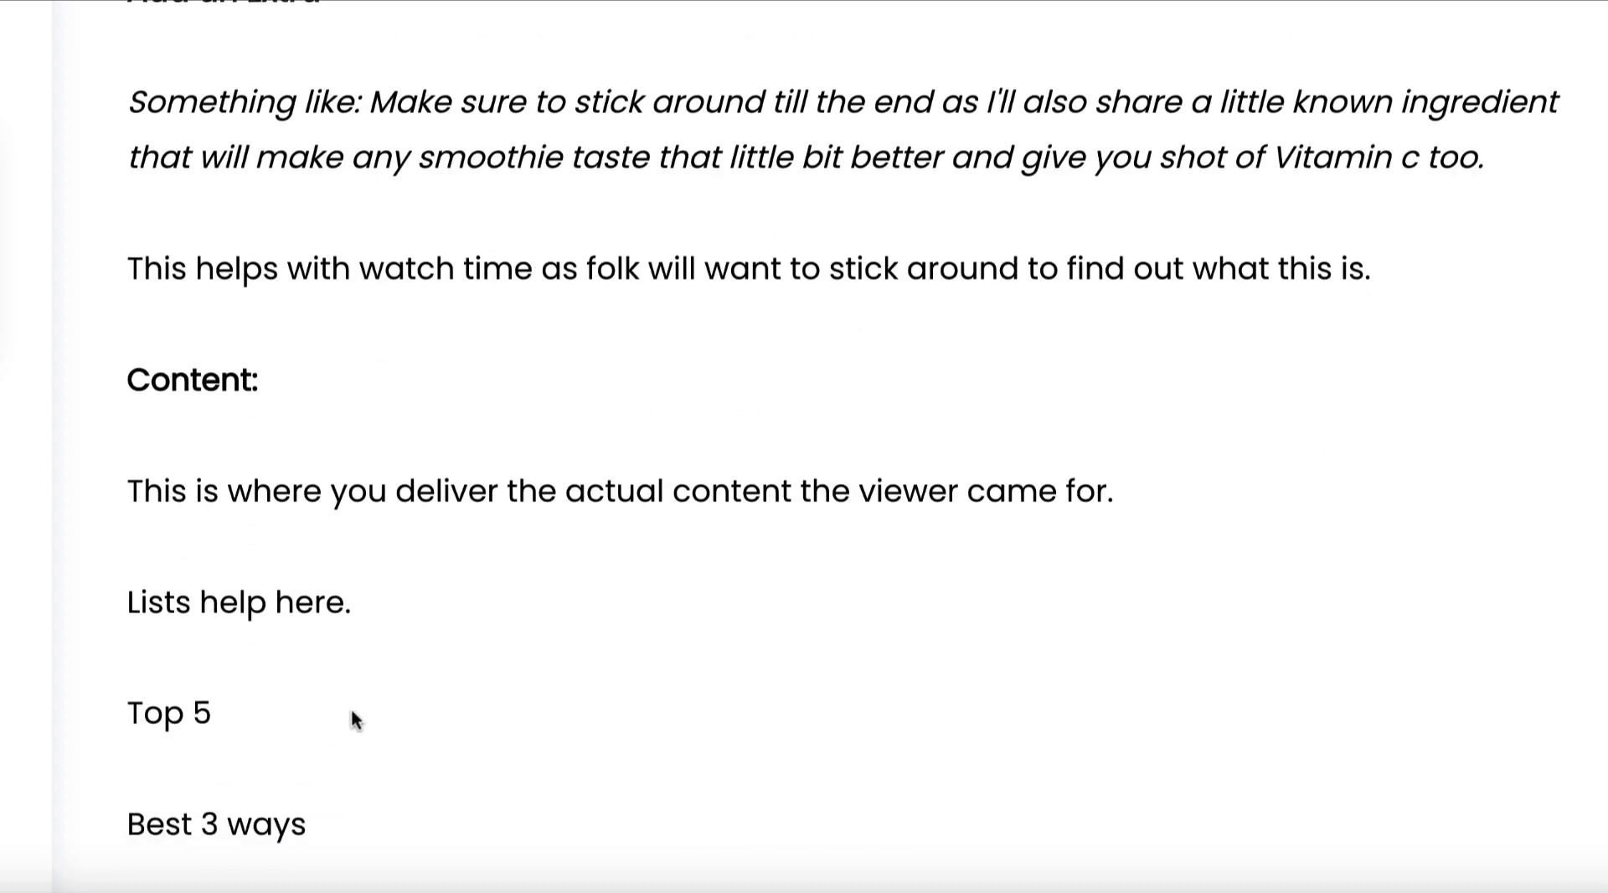
{"action": "scroll", "coordinate": [398, 753], "scroll_direction": "down", "scroll_amount": 1}
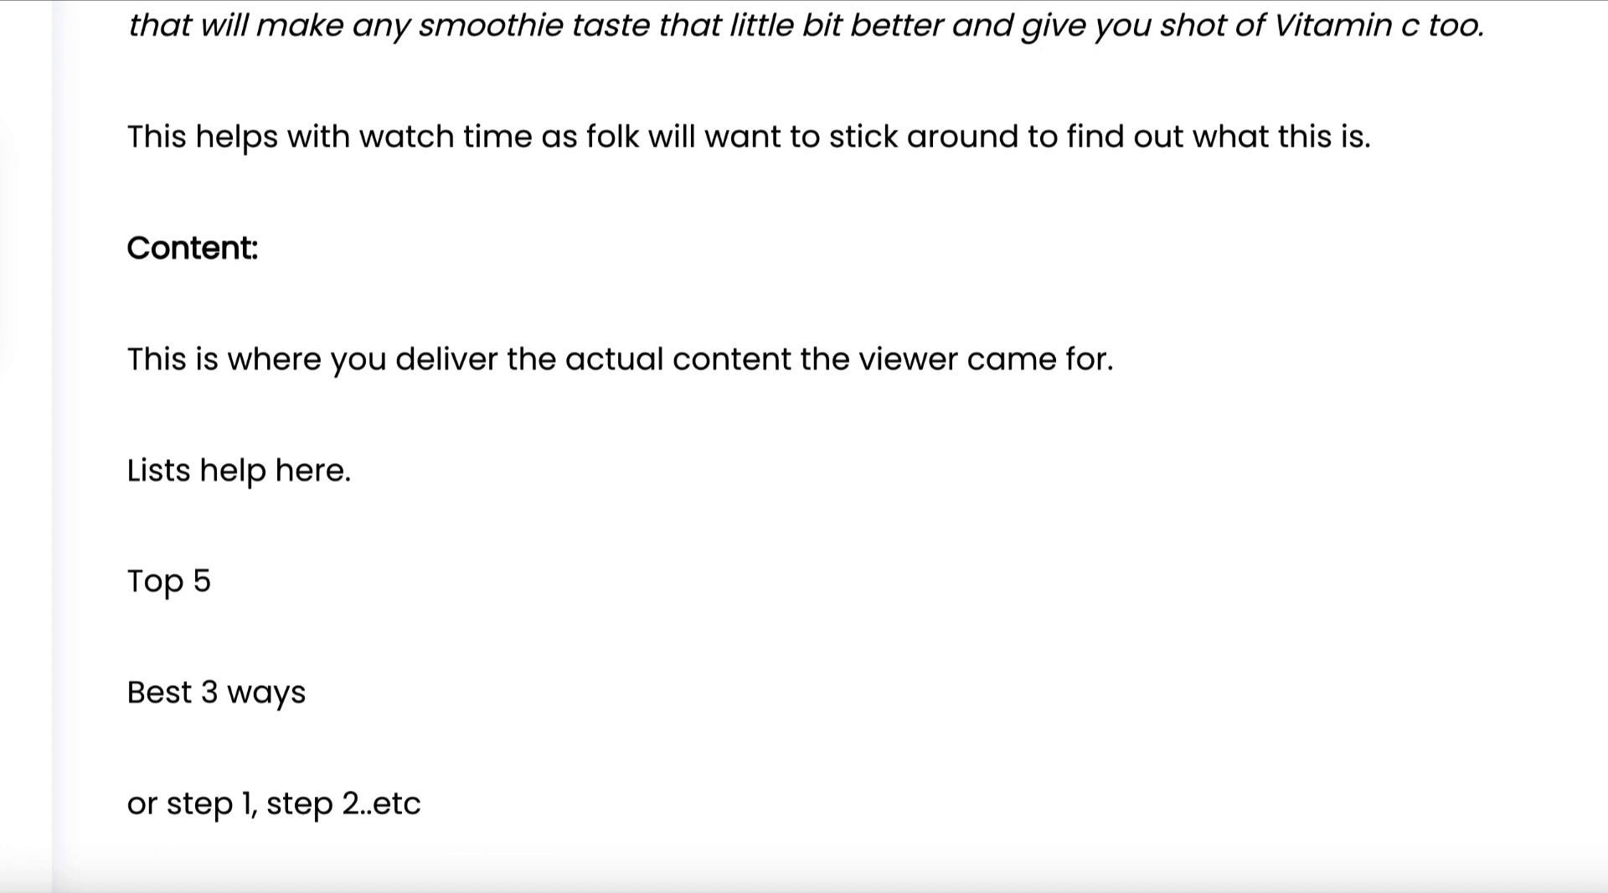
{"action": "scroll", "coordinate": [1120, 526], "scroll_direction": "down", "scroll_amount": 3}
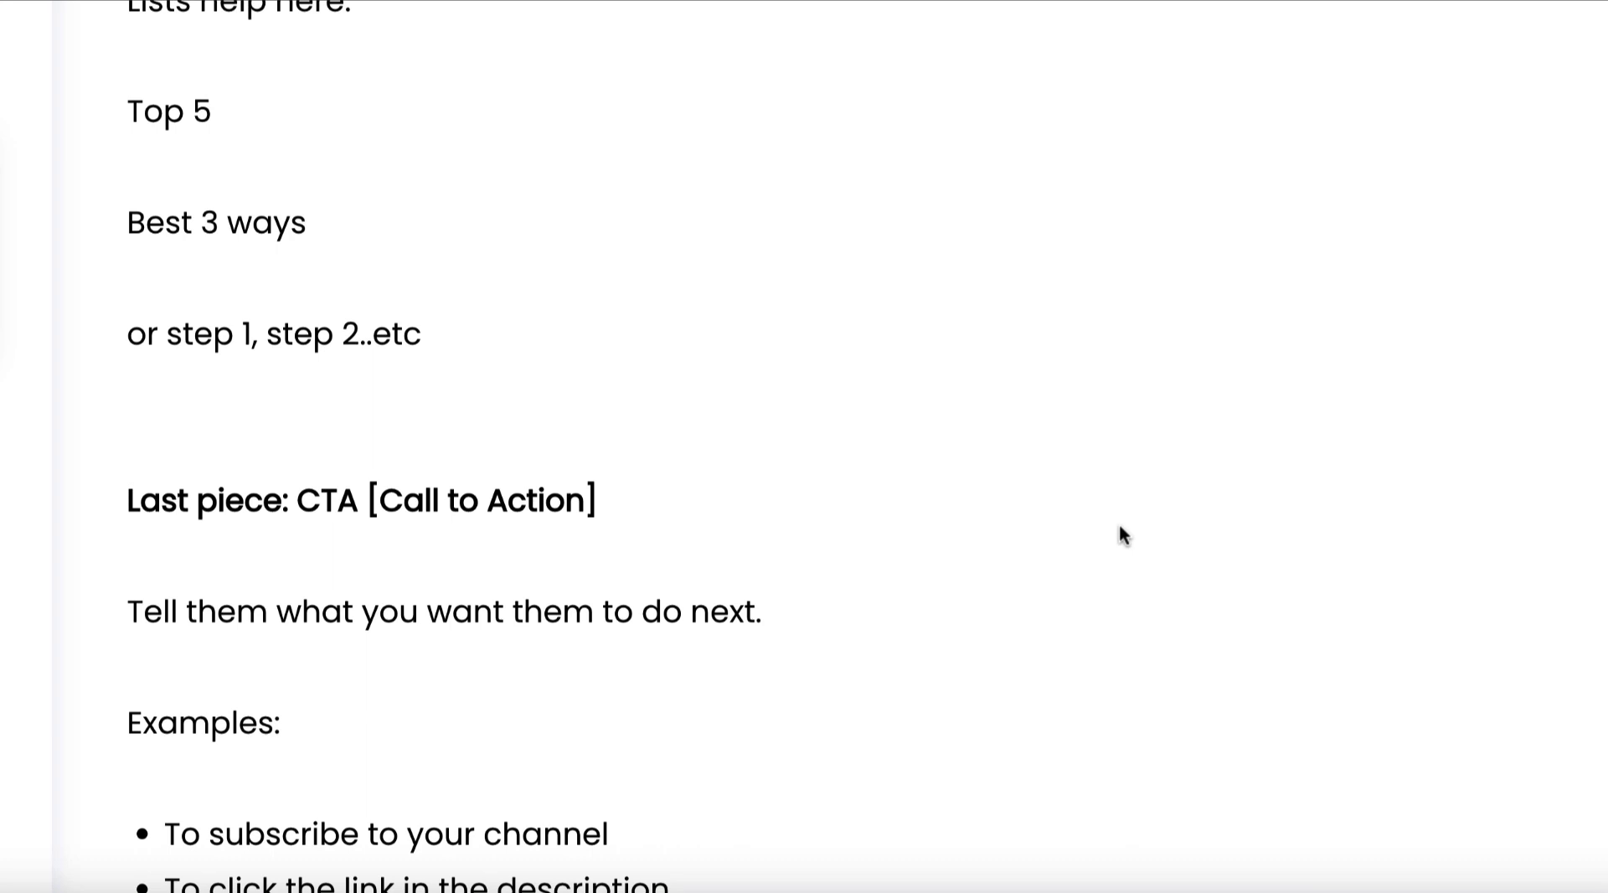
{"action": "scroll", "coordinate": [1119, 524], "scroll_direction": "up", "scroll_amount": 1}
{"action": "scroll", "coordinate": [1118, 524], "scroll_direction": "down", "scroll_amount": 1}
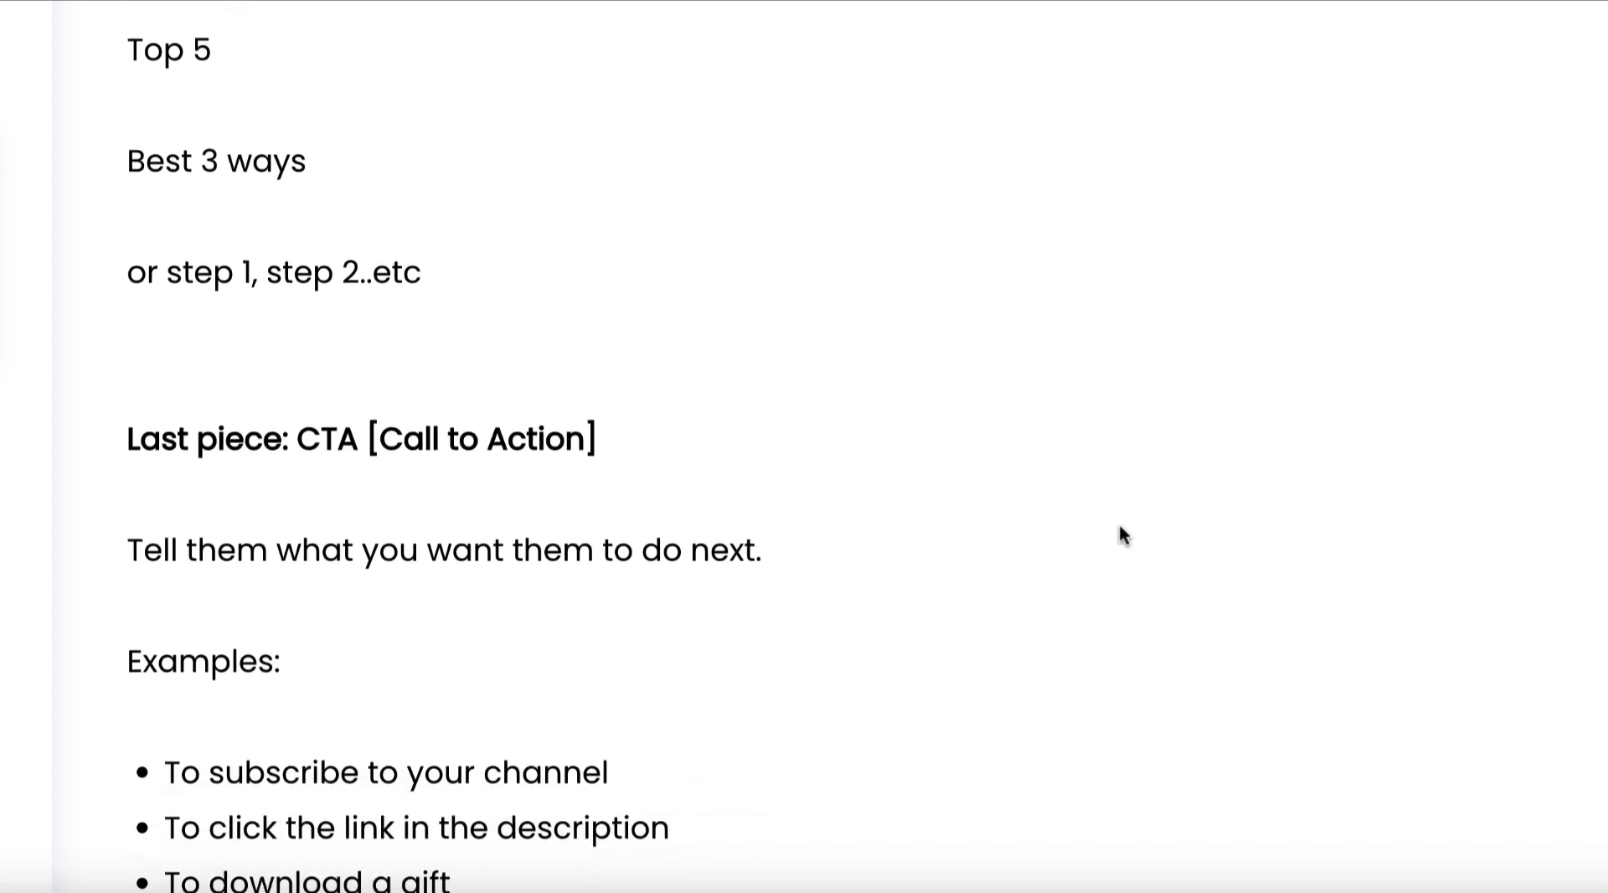
{"action": "scroll", "coordinate": [1119, 524], "scroll_direction": "down", "scroll_amount": 1}
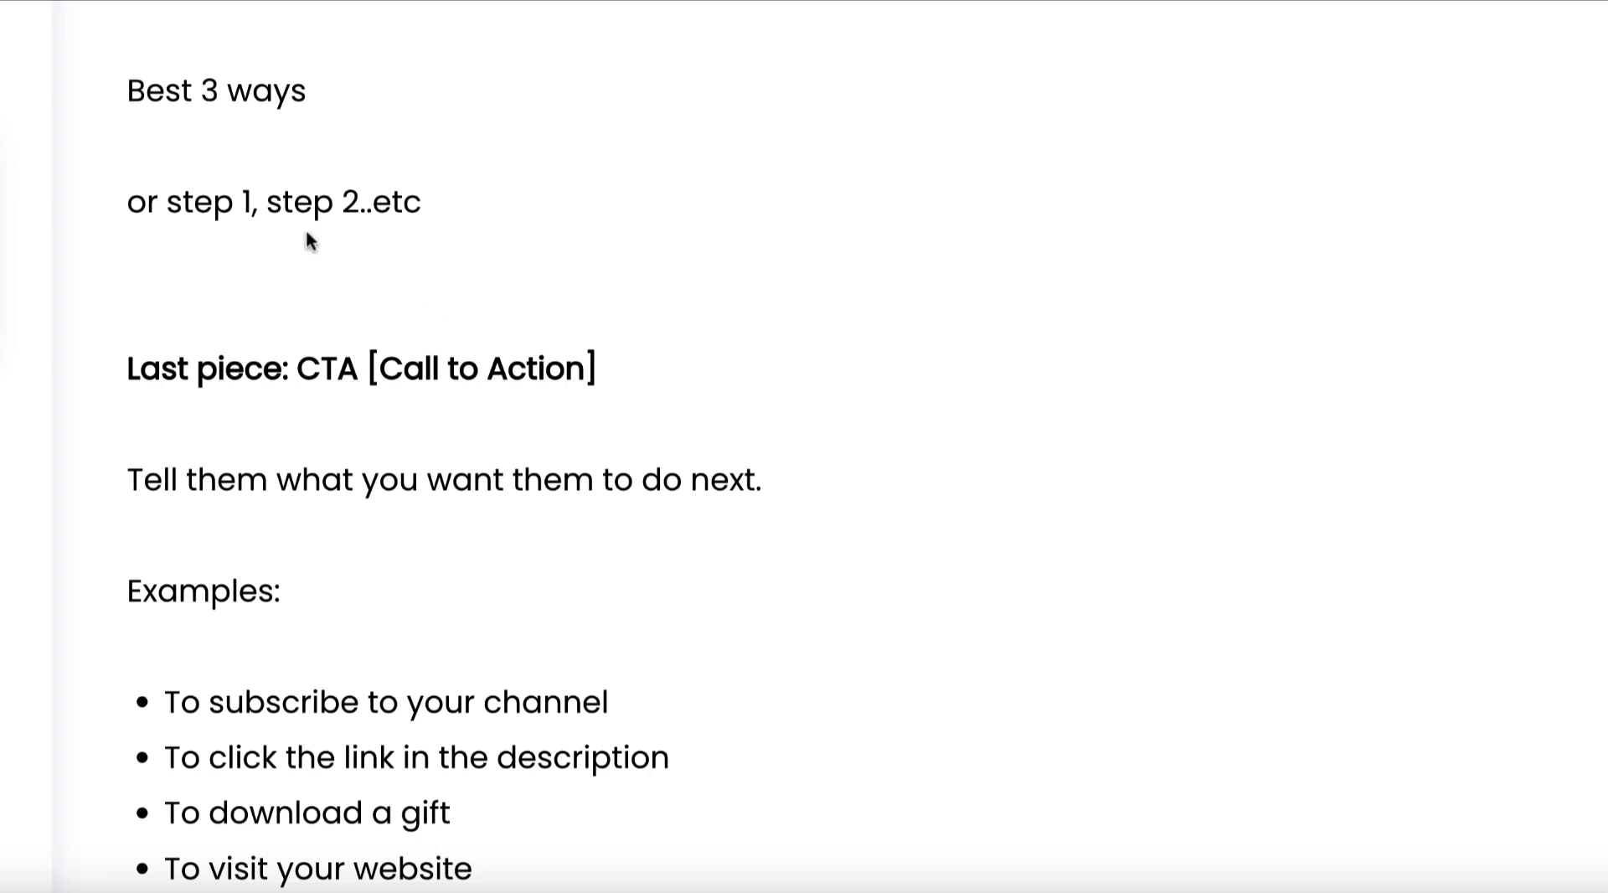
{"action": "scroll", "coordinate": [410, 647], "scroll_direction": "down", "scroll_amount": 2}
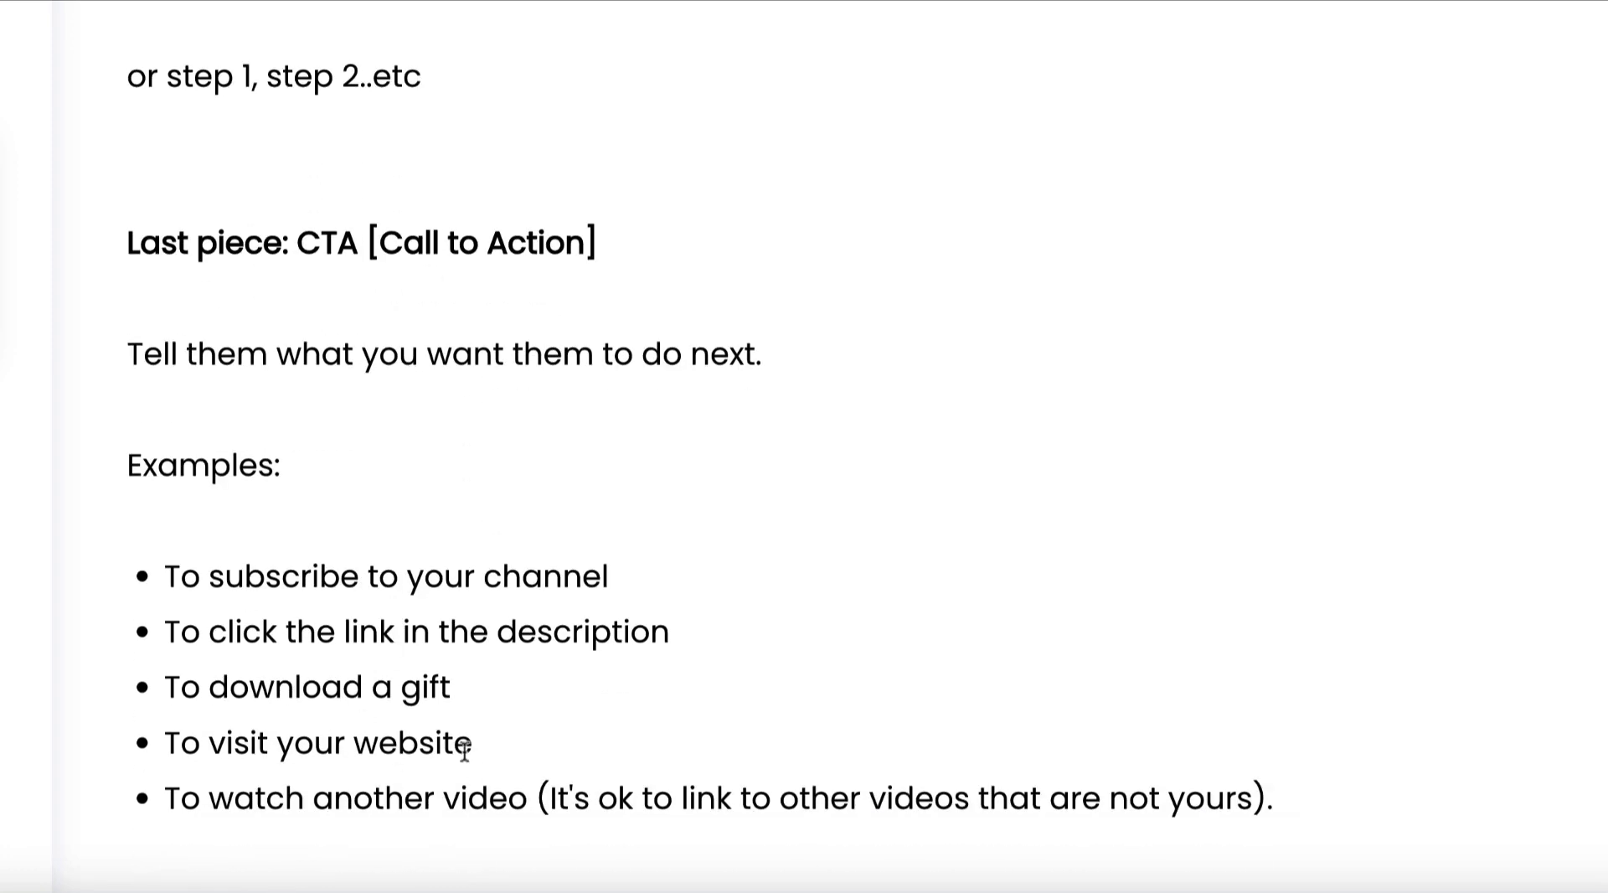
{"action": "scroll", "coordinate": [1325, 400], "scroll_direction": "up", "scroll_amount": 1}
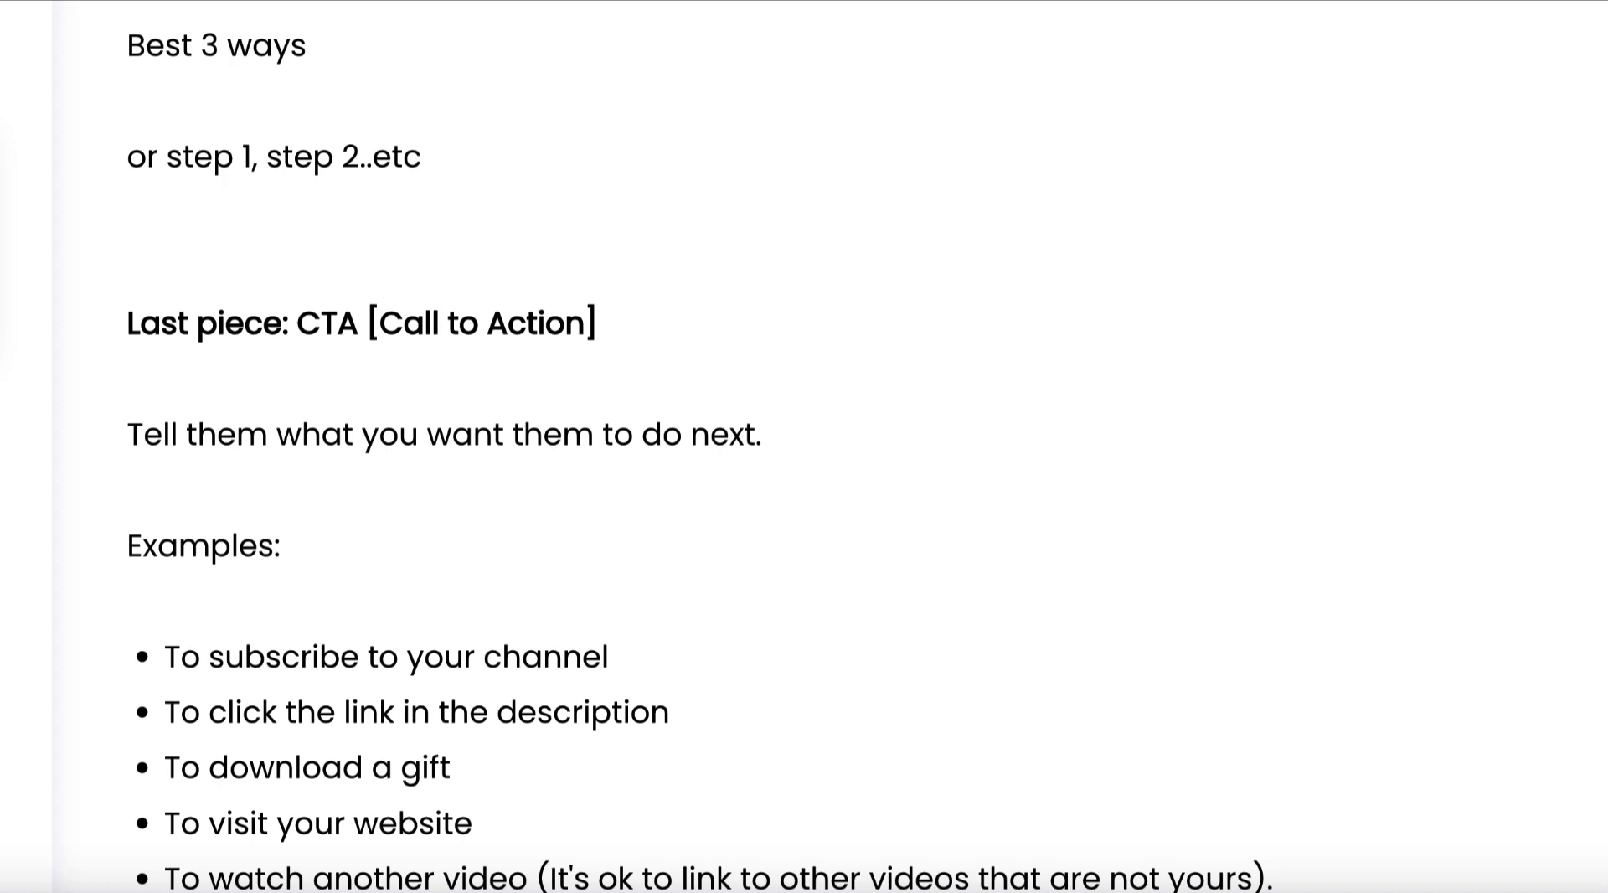
{"action": "scroll", "coordinate": [1454, 226], "scroll_direction": "up", "scroll_amount": 10}
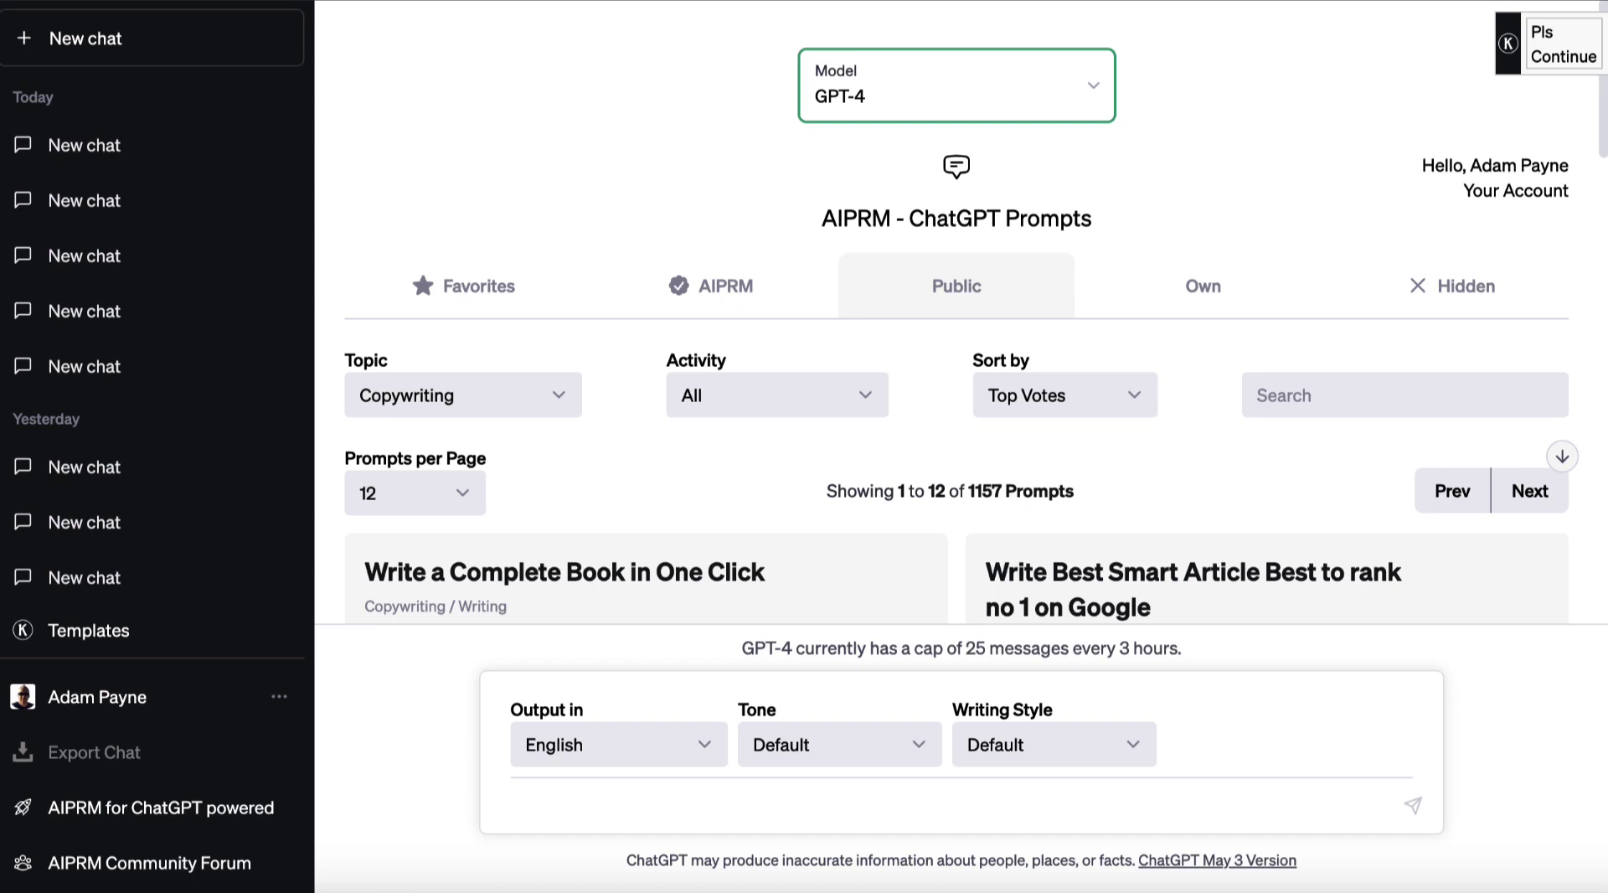
Keep GPT-4 selected in the Model dropdown
{"action": "left_click", "coordinate": [1106, 80]}
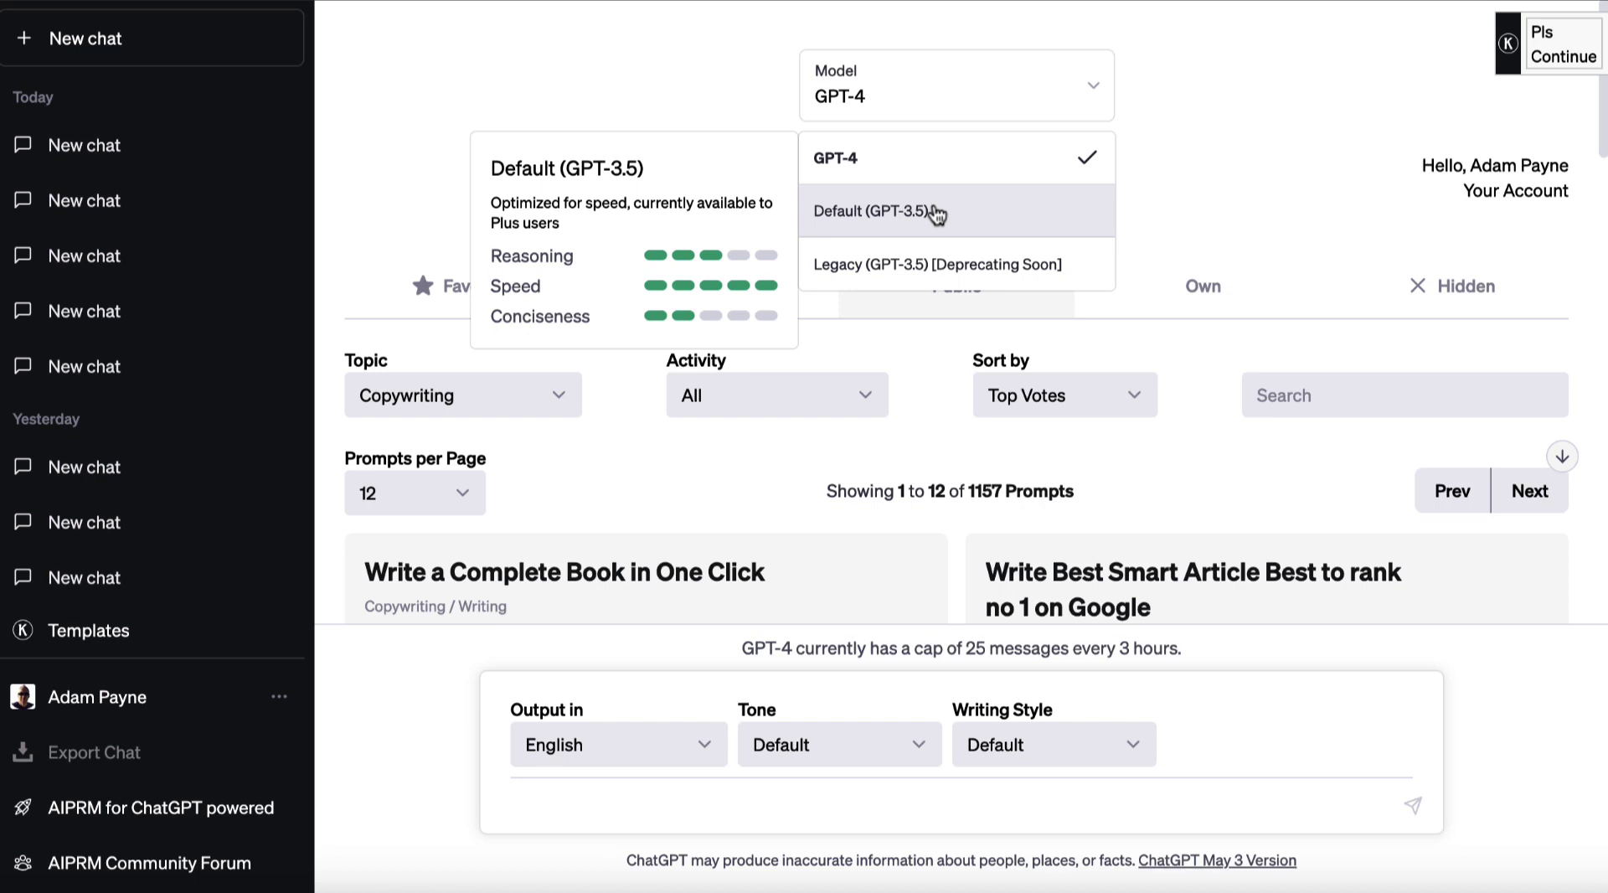
{"action": "left_click", "coordinate": [1248, 104]}
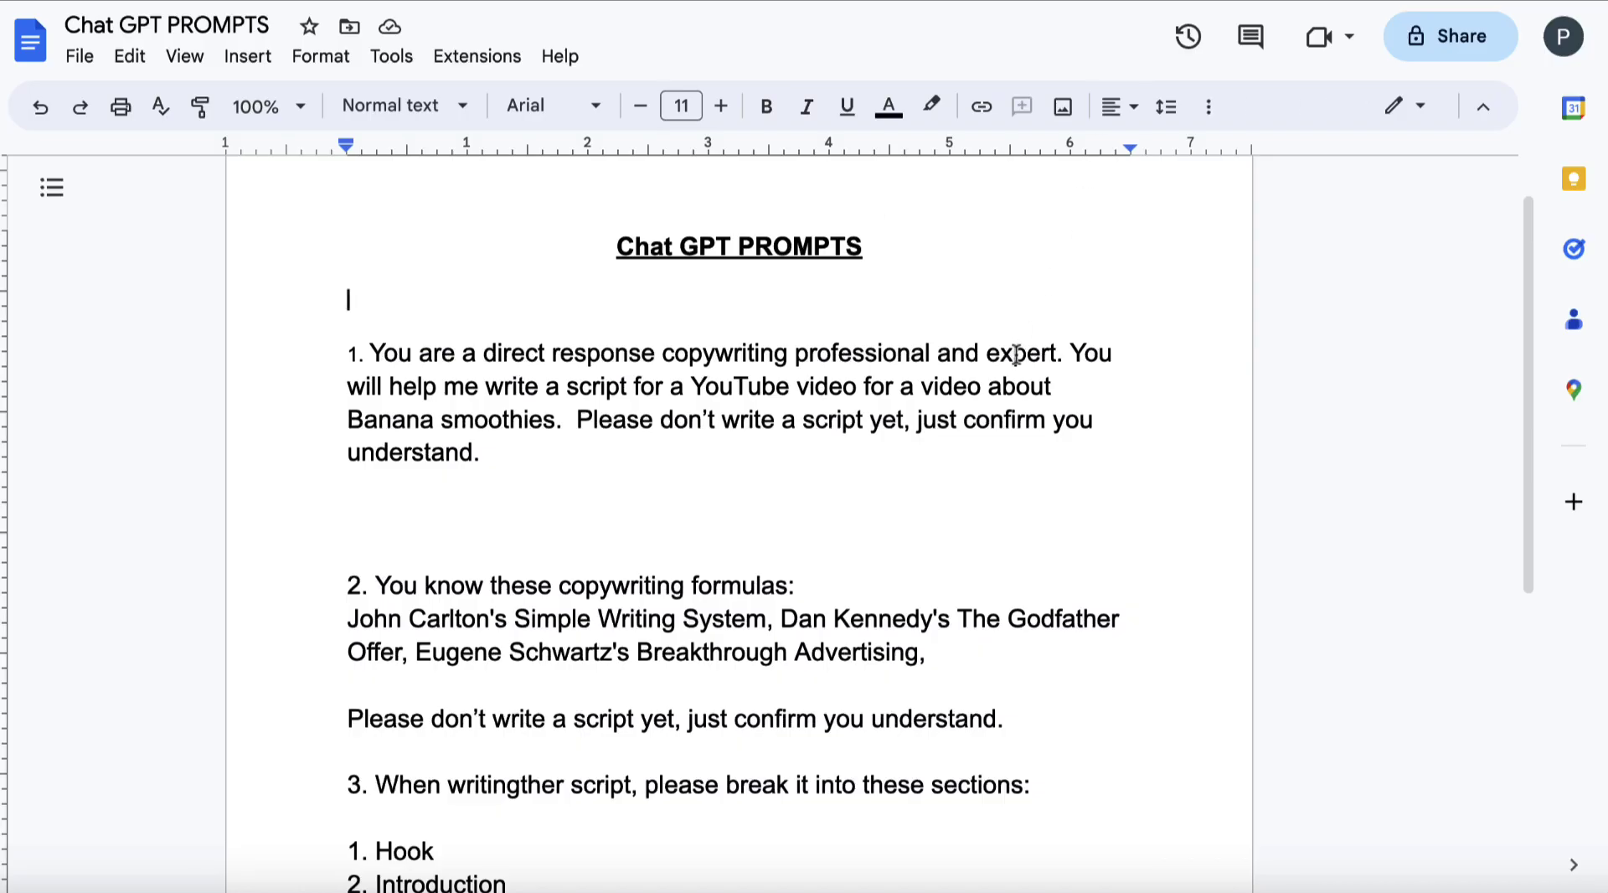
Copy prompt 1 about the banana smoothie YouTube script into the ChatGPT message box
{"action": "double_click", "coordinate": [497, 441]}
{"action": "left_click_drag", "start_coordinate": [497, 441], "coordinate": [376, 359]}
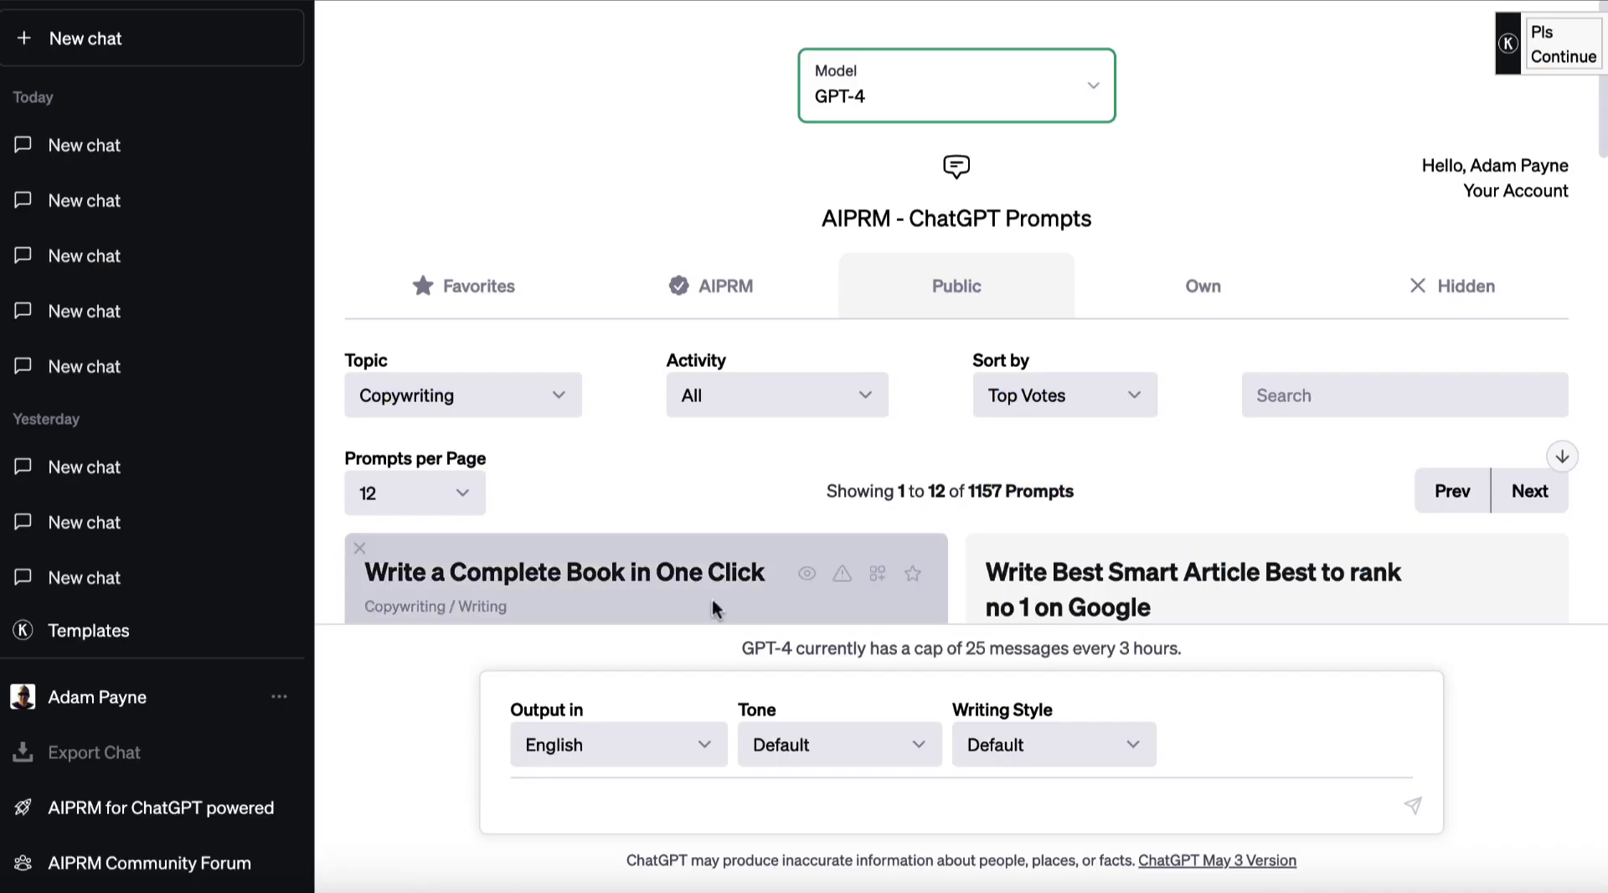
{"action": "left_click", "coordinate": [612, 796]}
{"action": "type", "text": "You are a direct response copywriting professional and expert. You will help me write a script for a YouTube video for a video about Banana smoothies.  Please don’t write a script yet, just confirm you understand."}
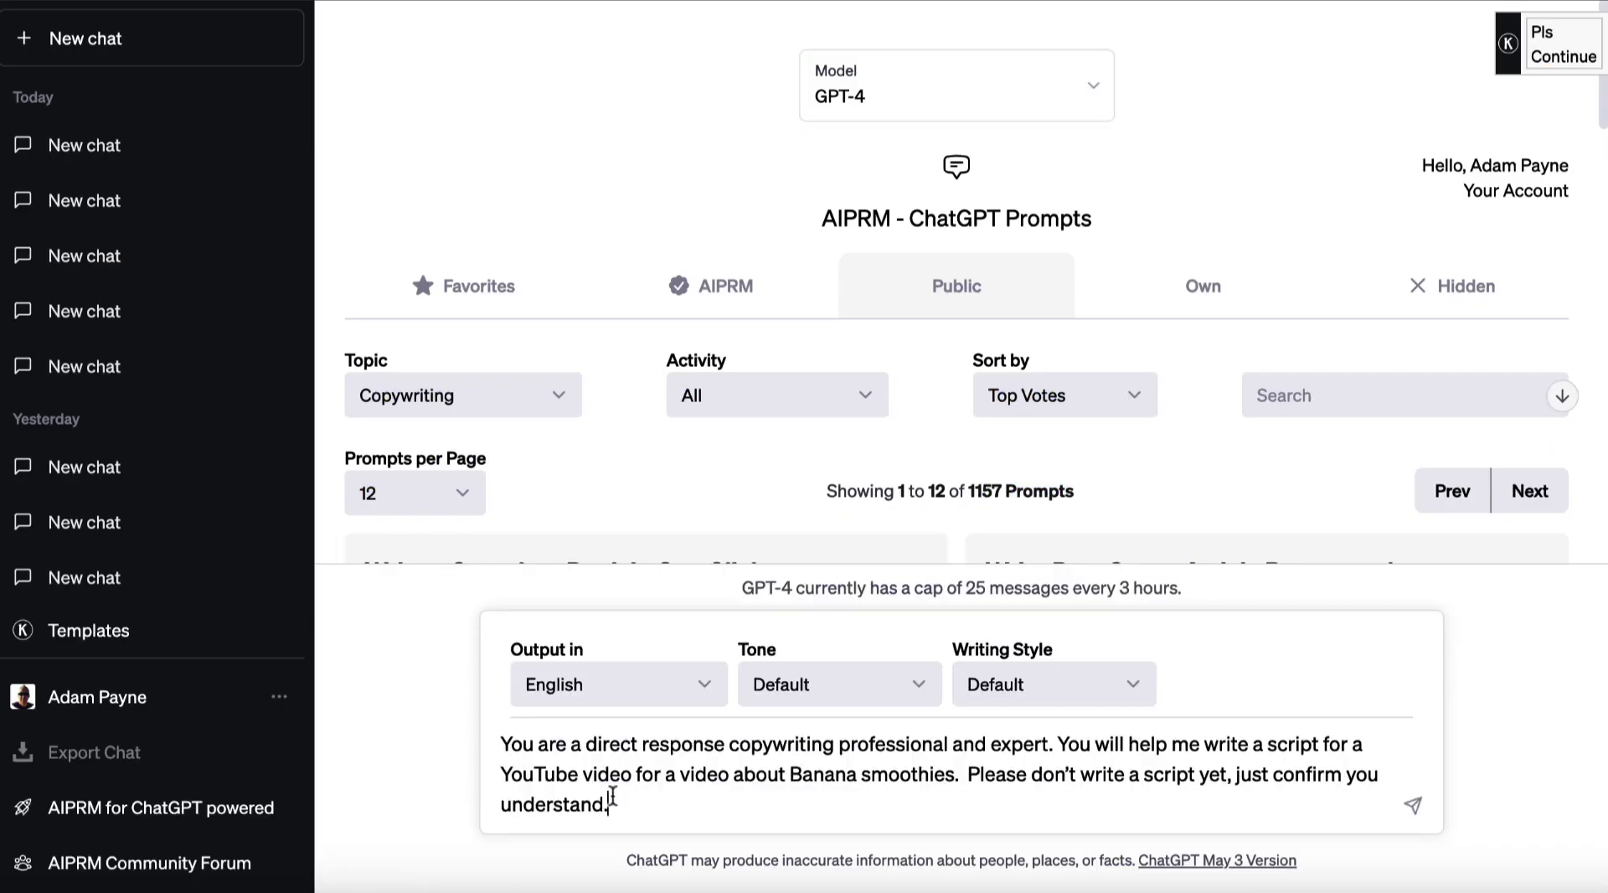
Send the banana smoothie script prompt to GPT-4
{"action": "key", "text": "Return"}
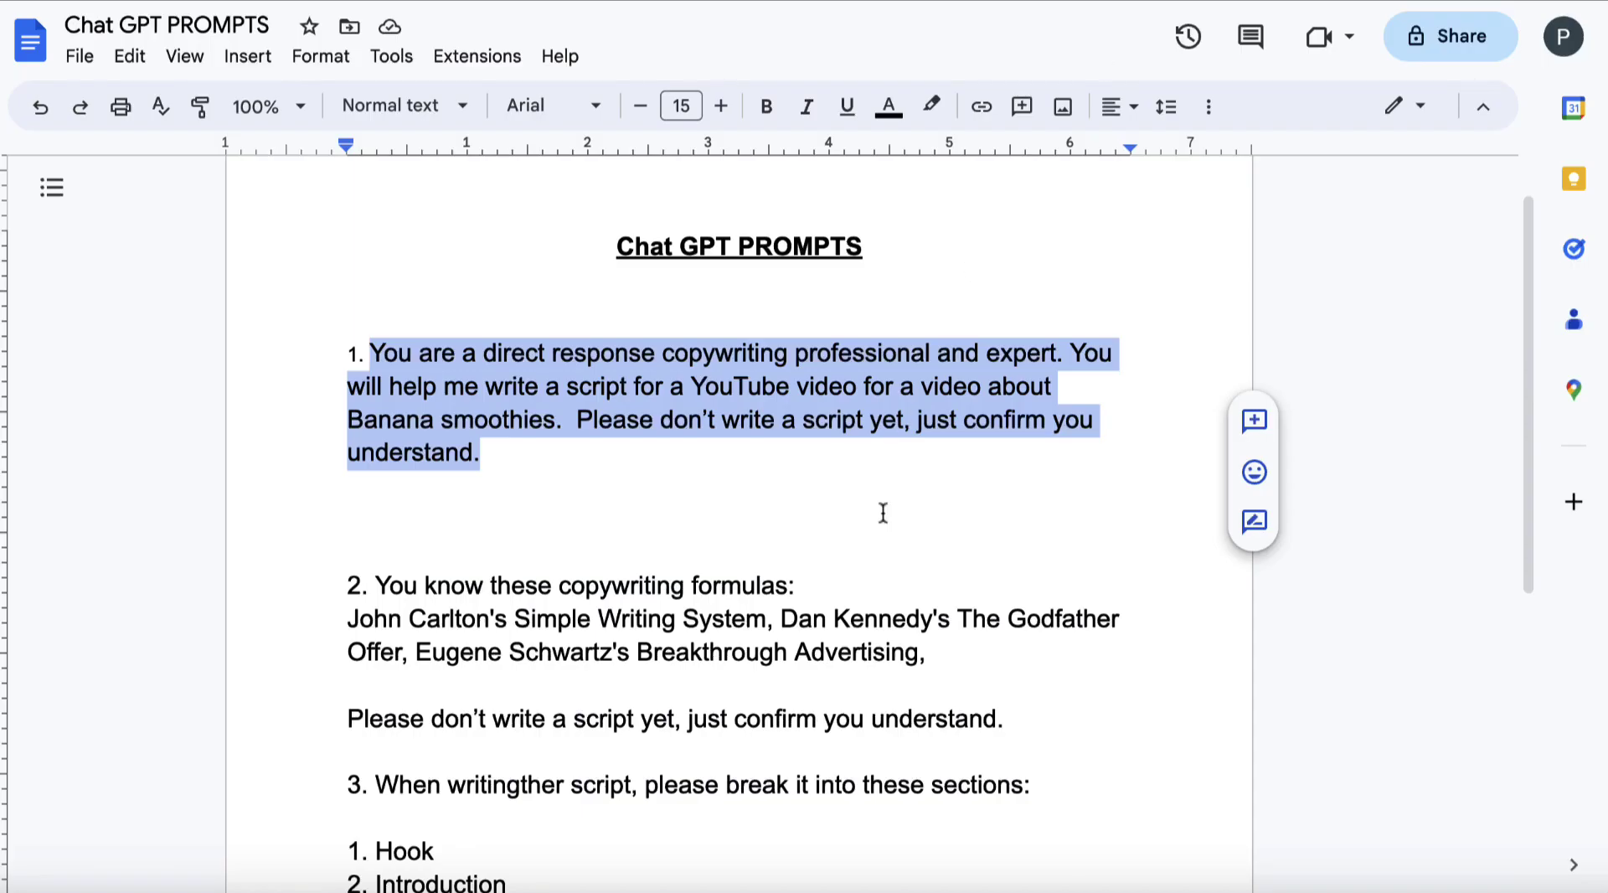
Paste prompt 2's copywriting formulas into the chat box and select the 'don't write a script yet' line
{"action": "scroll", "coordinate": [884, 512], "scroll_direction": "down", "scroll_amount": 2}
{"action": "left_click", "coordinate": [924, 556]}
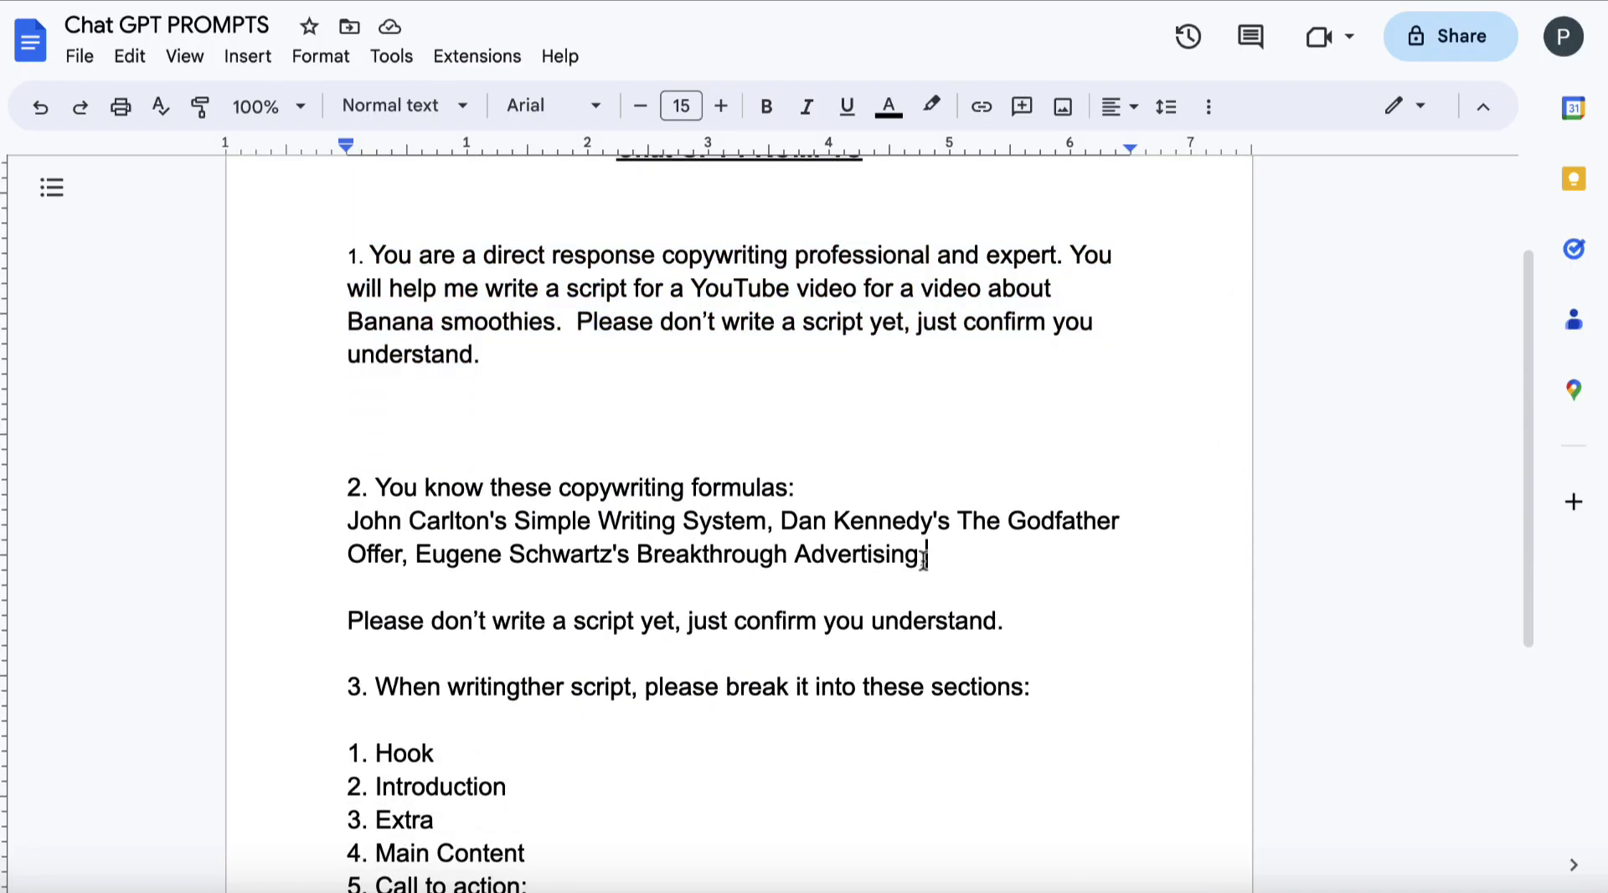
{"action": "left_click_drag", "start_coordinate": [917, 556], "coordinate": [379, 486]}
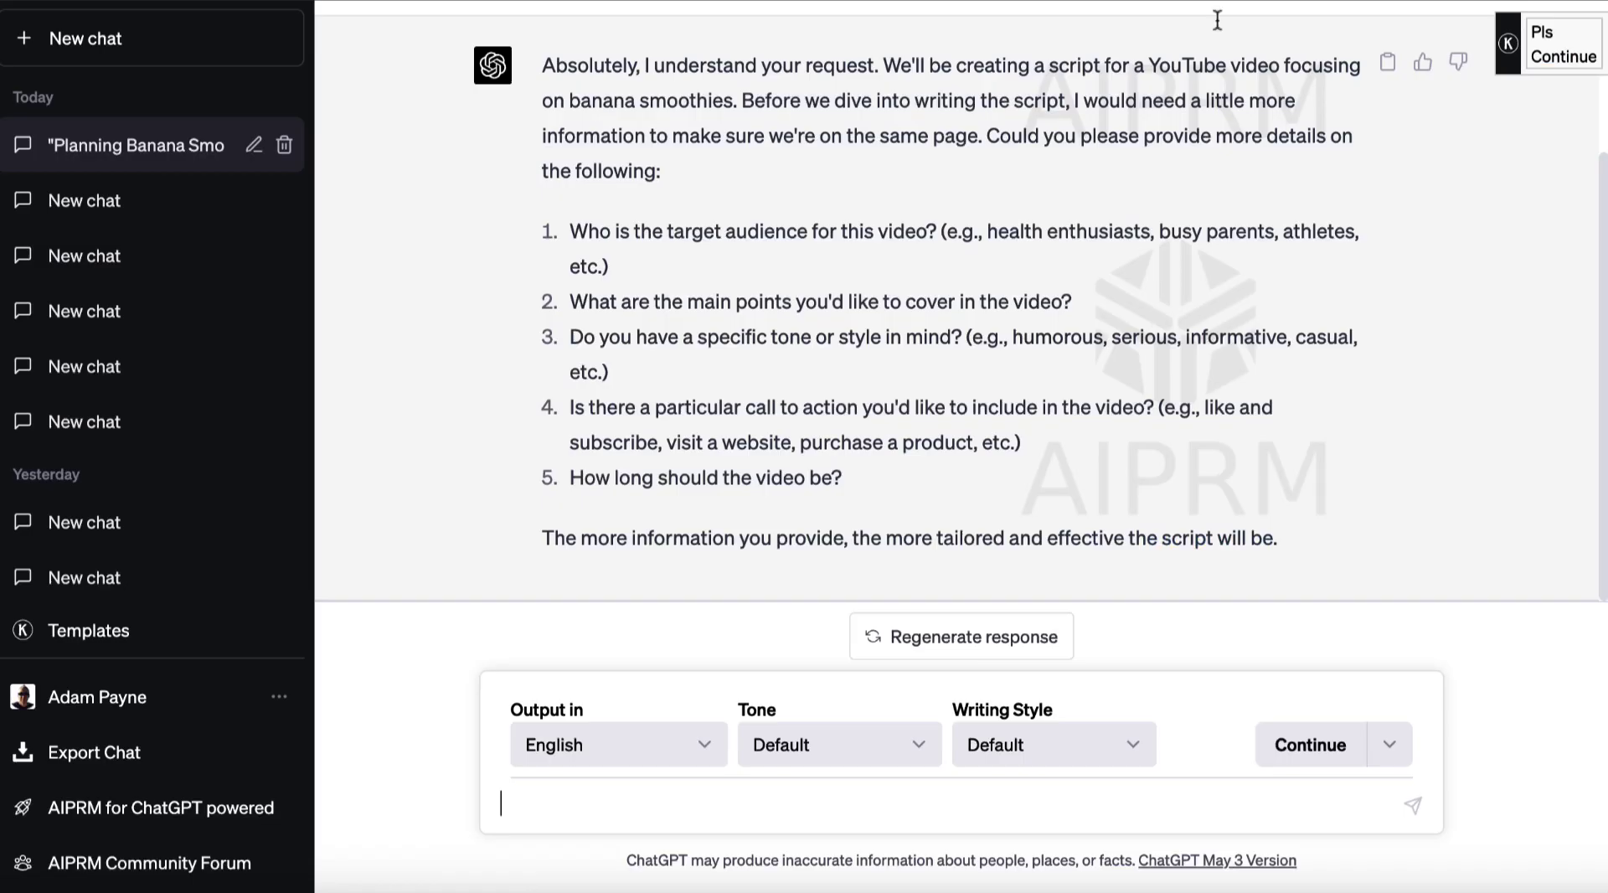
{"action": "type", "text": "You know these copywriting formulas: John Carlton's Simple Writing System, Dan Kennedy's The Godfather Offer, Eugene Schwartz's Breakthrough Advertising"}
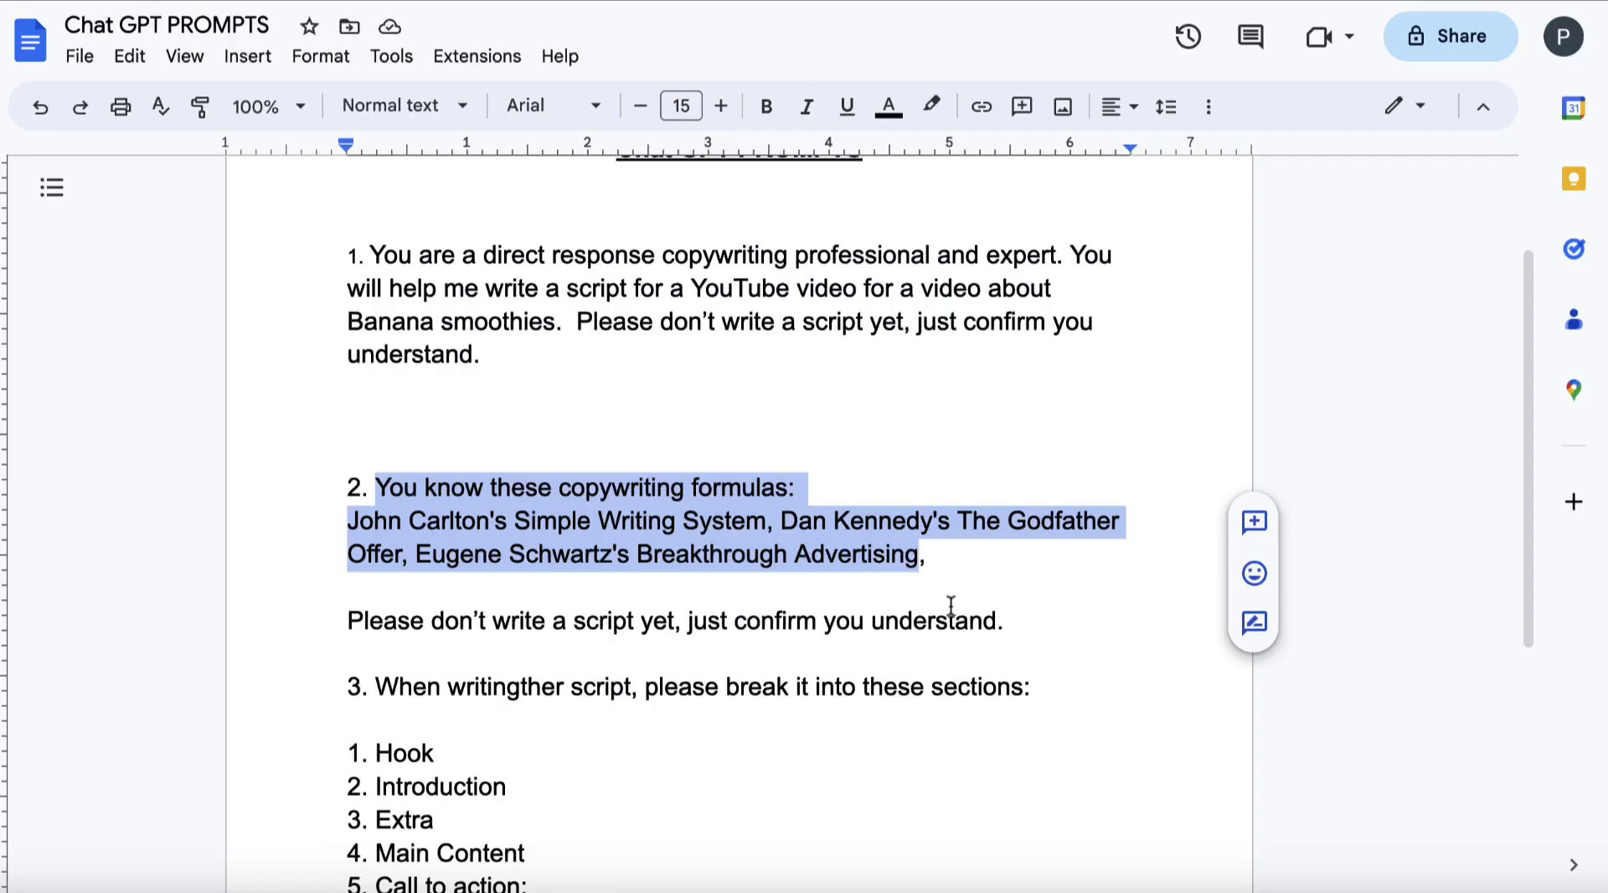
{"action": "left_click_drag", "start_coordinate": [1008, 621], "coordinate": [298, 626]}
{"action": "key", "text": "ctrl+c"}
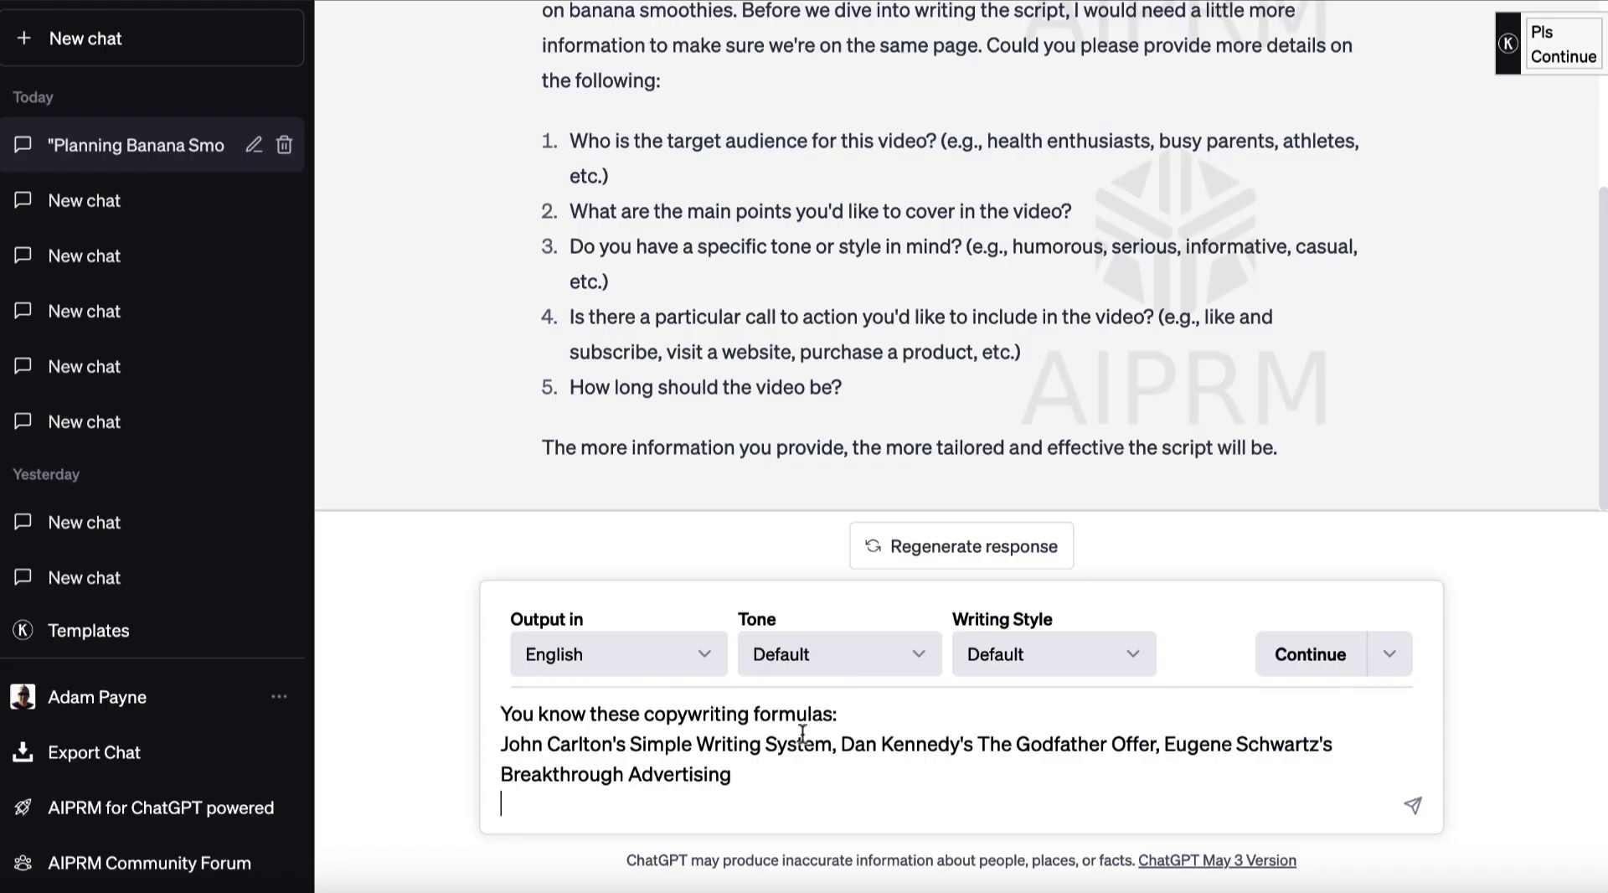
Append the 'Please don't write a script yet' line on a new line and send the formulas message
{"action": "key", "text": "shift+Return"}
{"action": "key", "text": "ctrl+v"}
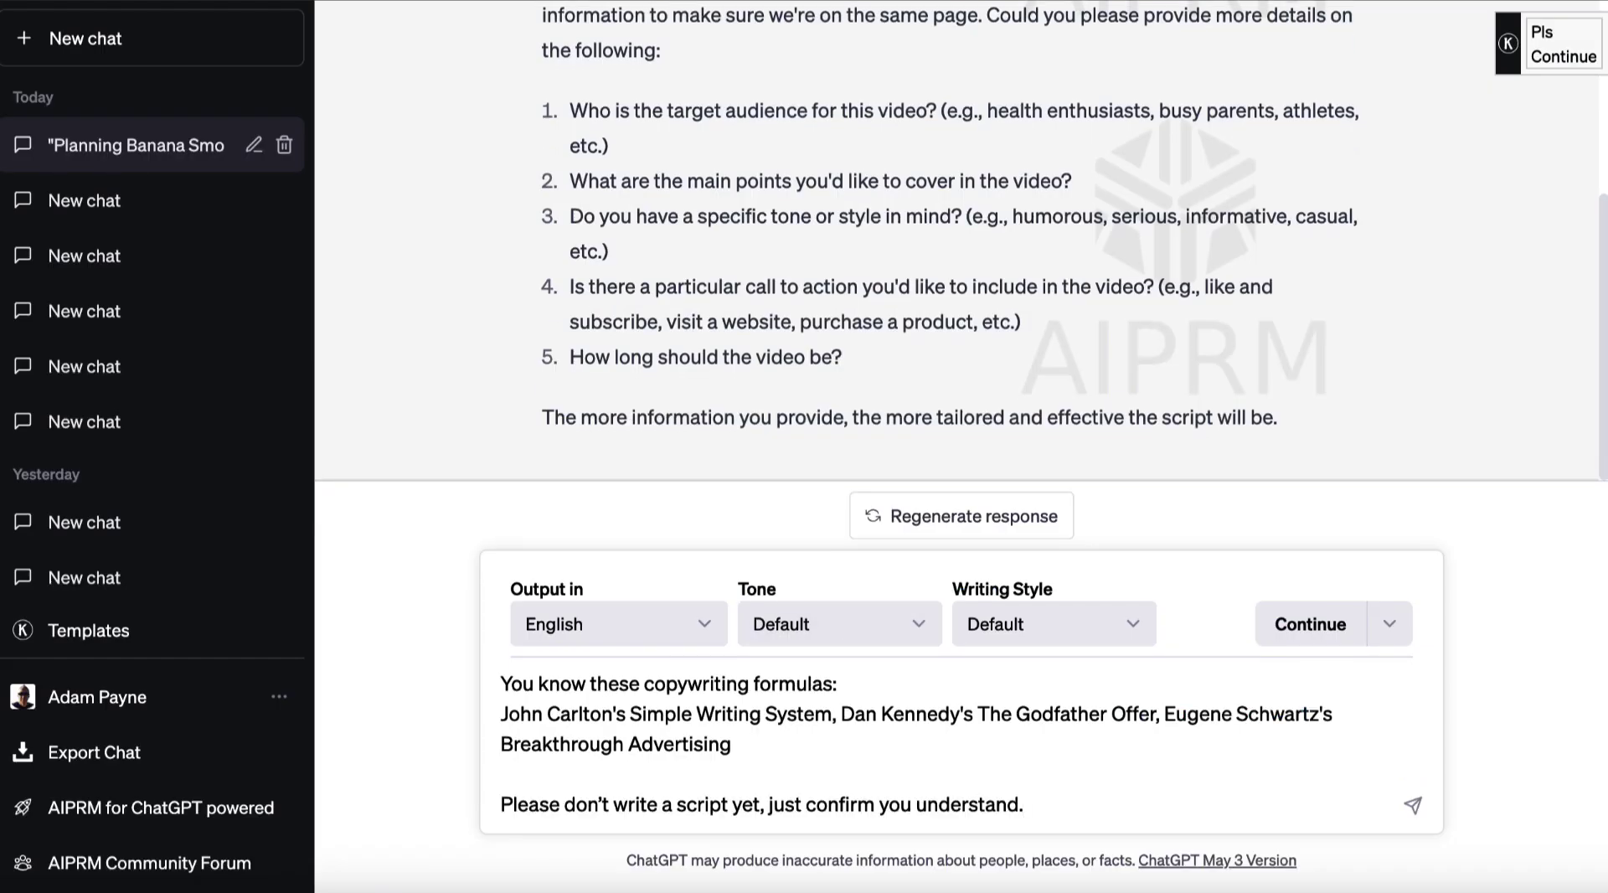
{"action": "key", "text": "Return"}
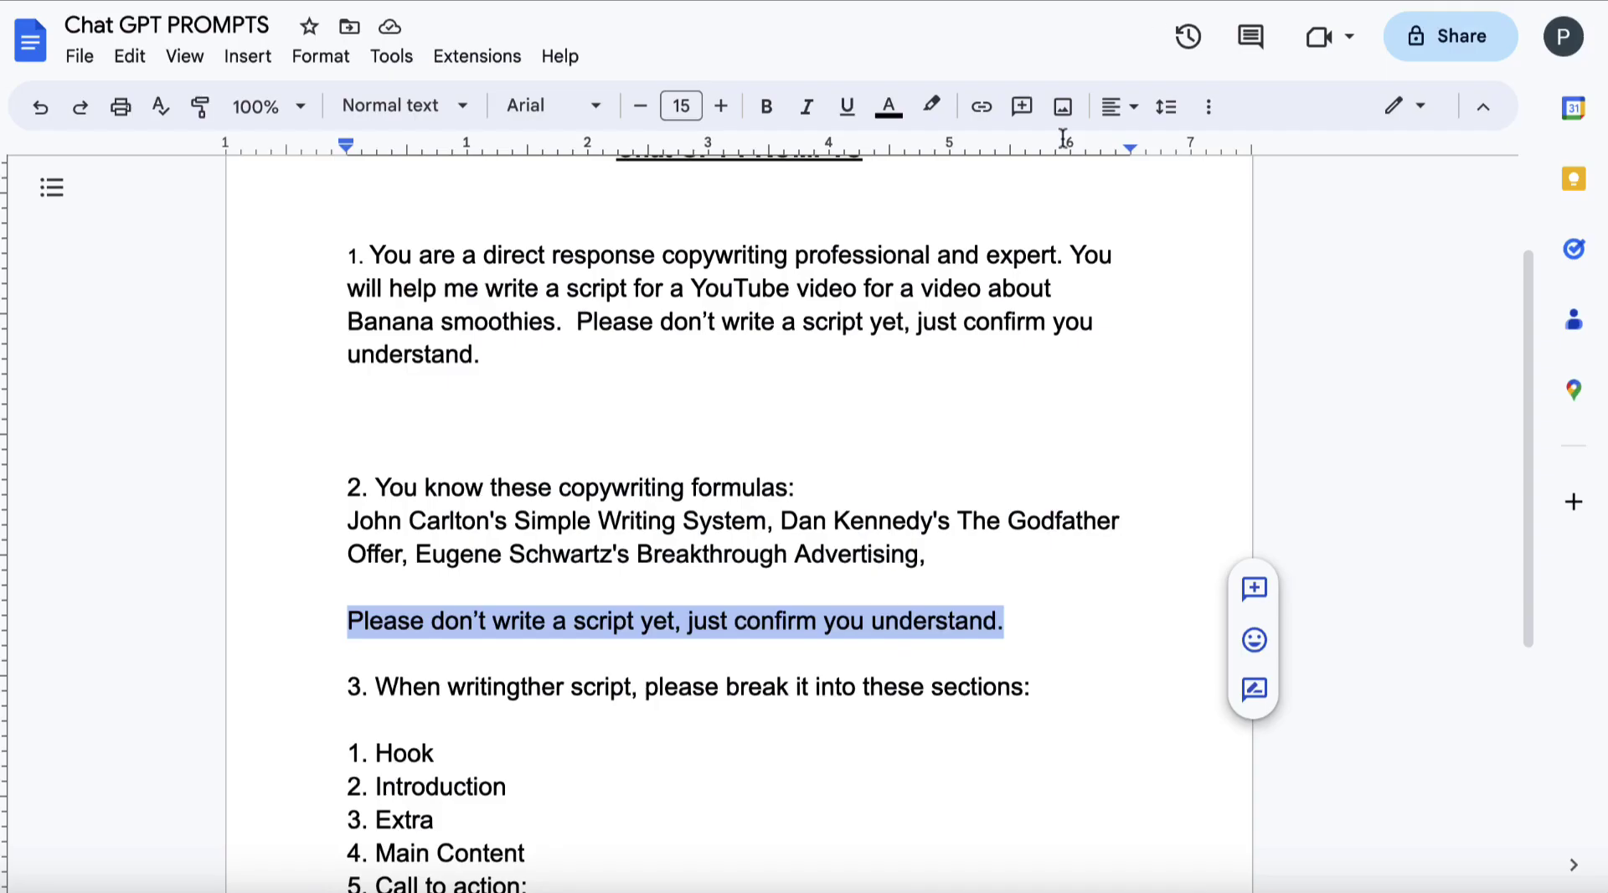
{"action": "scroll", "coordinate": [958, 333], "scroll_direction": "down", "scroll_amount": 3}
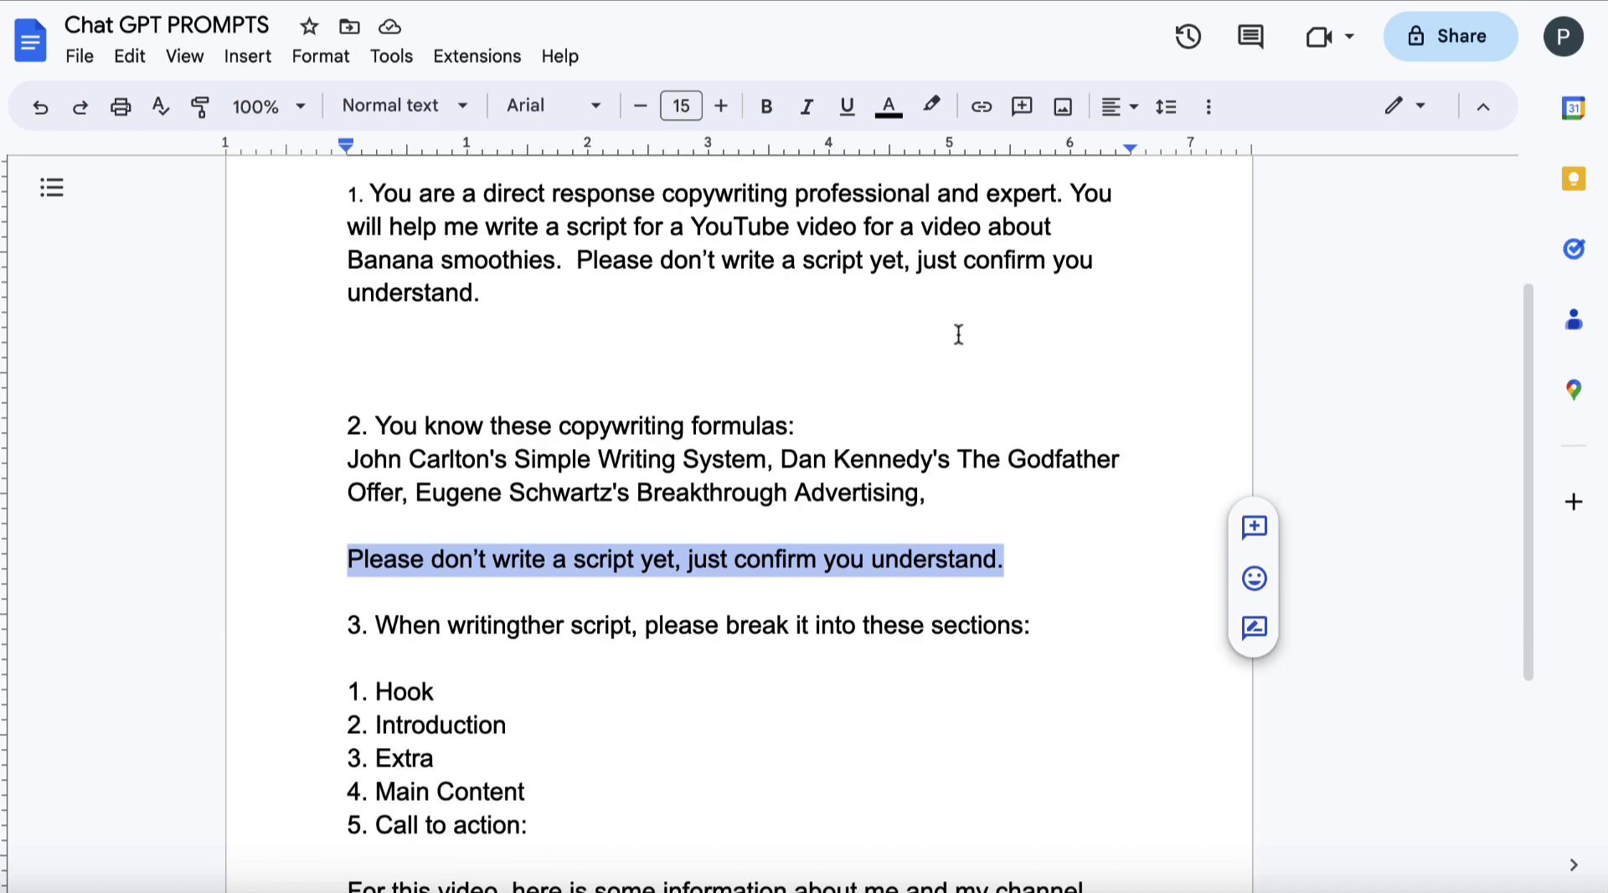
Fix prompt 3's typos so it reads 'When writing the script' and 'Main Call to action'
{"action": "left_click", "coordinate": [541, 607]}
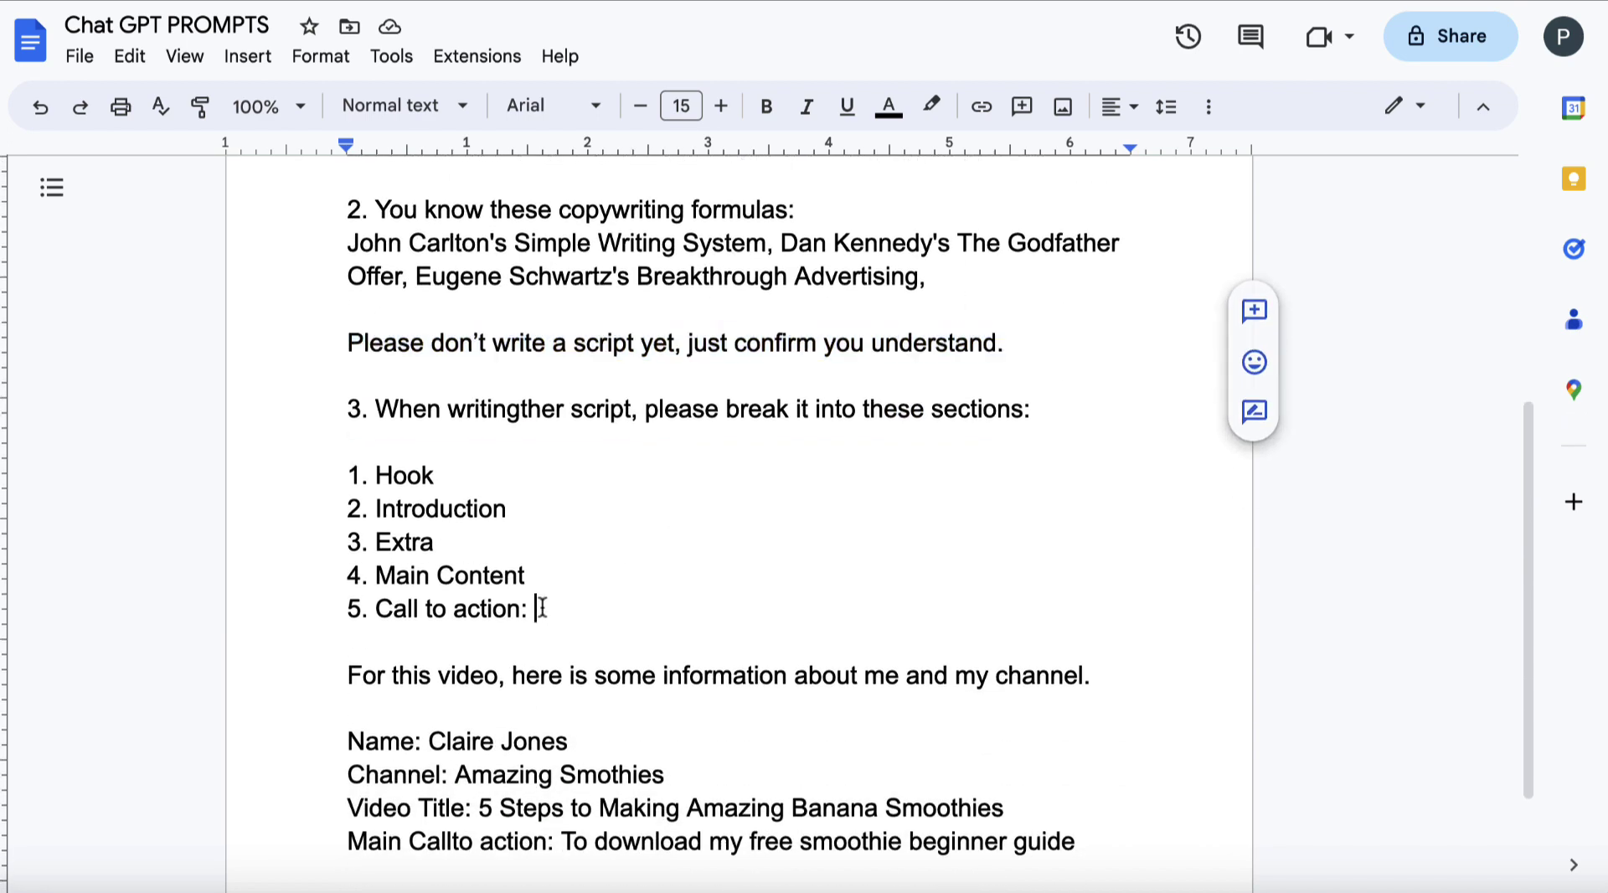
{"action": "scroll", "coordinate": [542, 607], "scroll_direction": "down", "scroll_amount": 1}
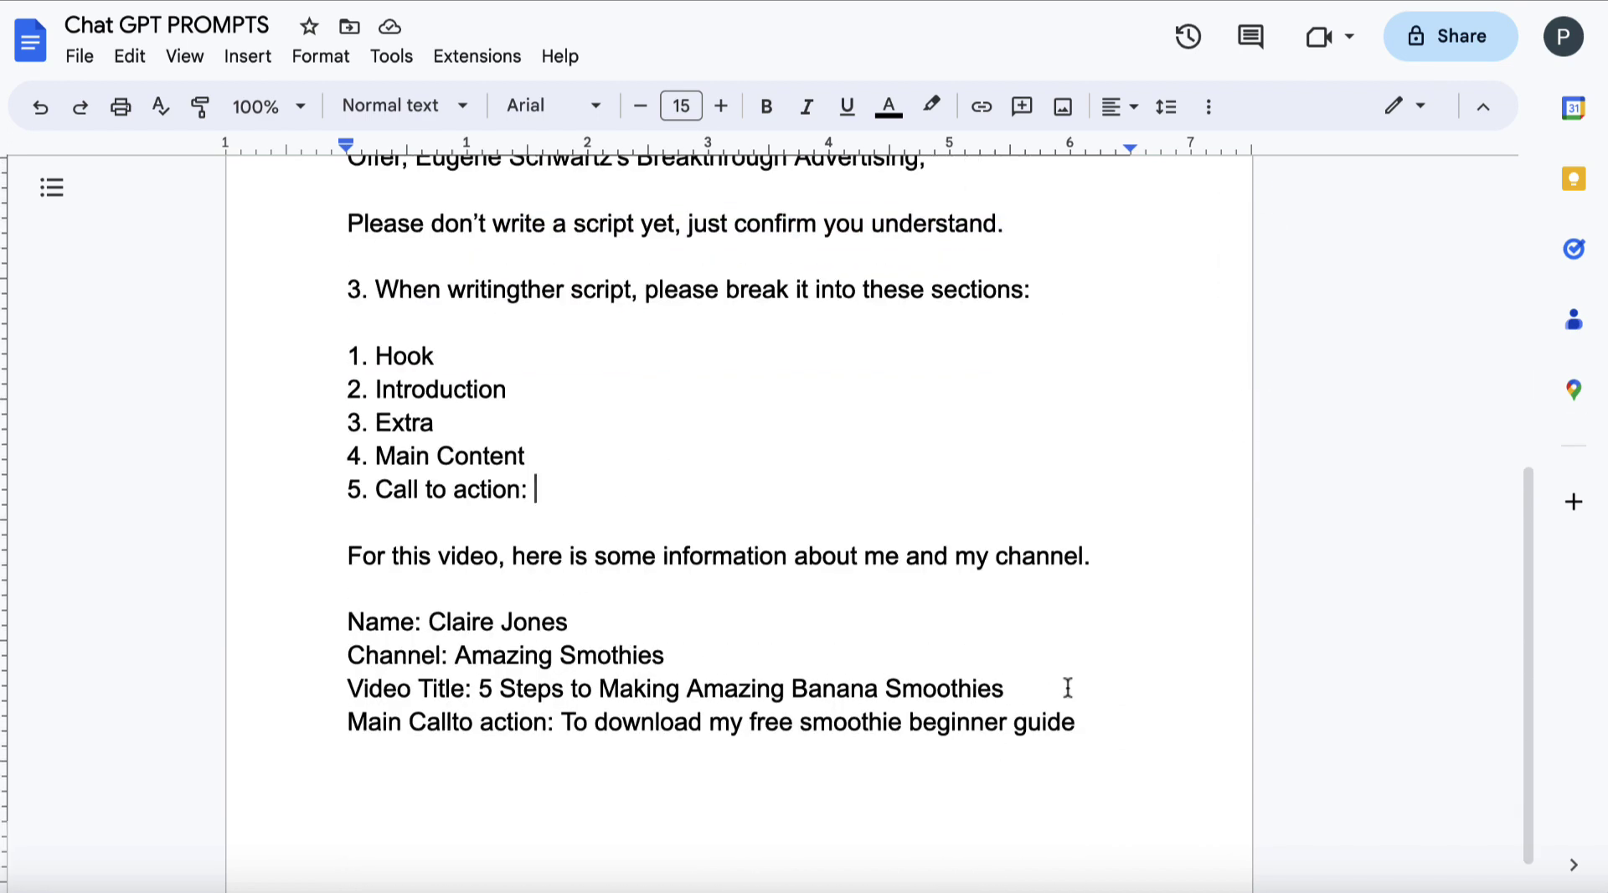
{"action": "left_click_drag", "start_coordinate": [1088, 732], "coordinate": [381, 295]}
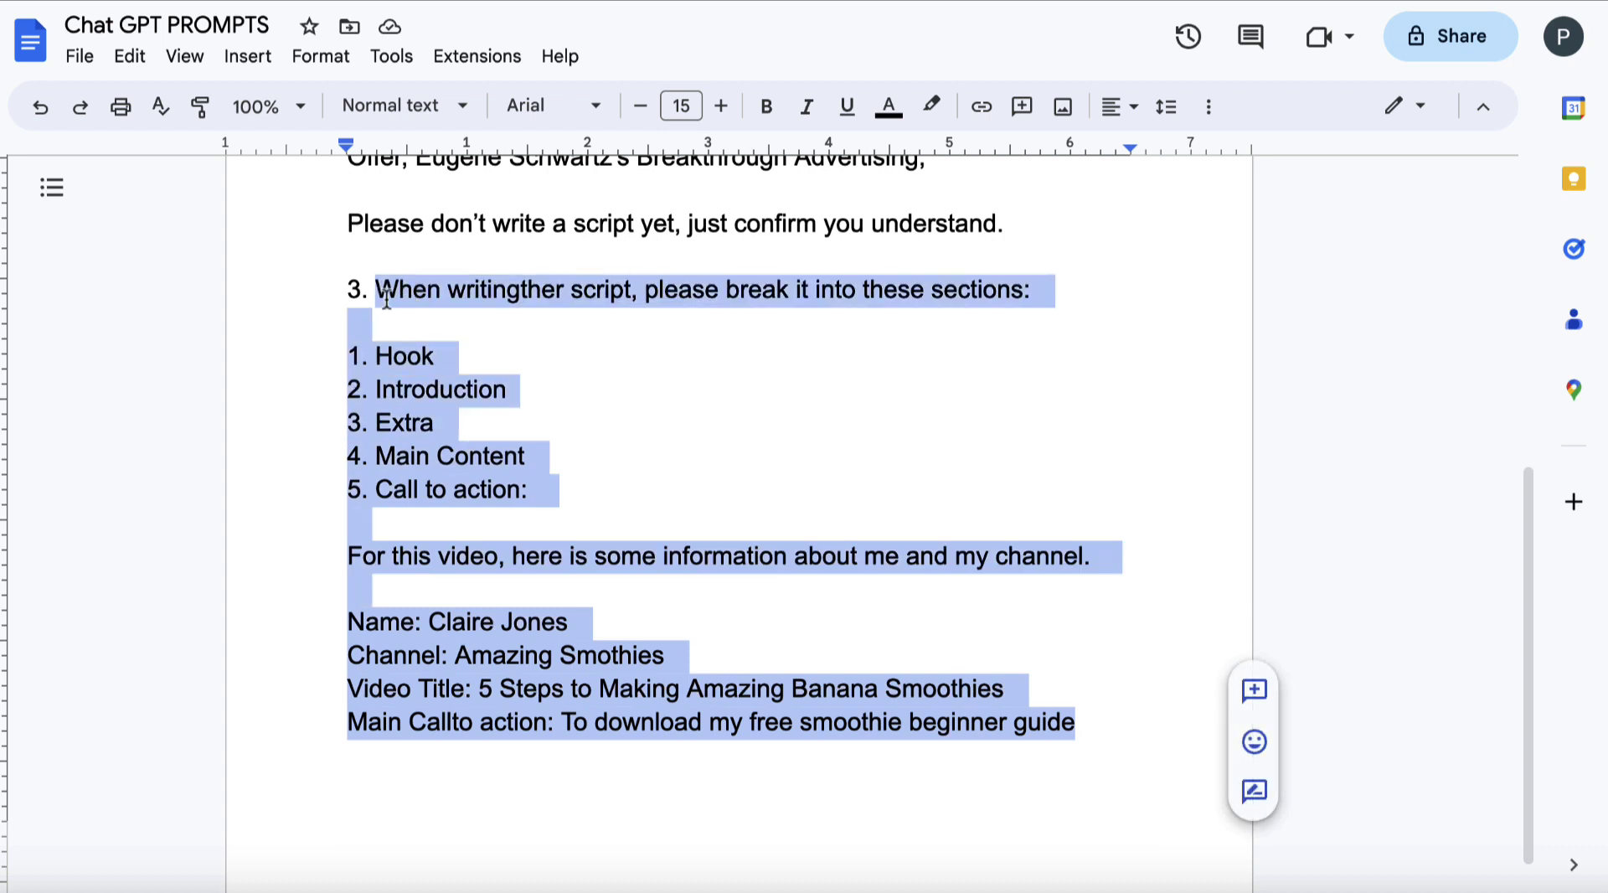
{"action": "left_click", "coordinate": [520, 291]}
{"action": "left_click", "coordinate": [561, 293]}
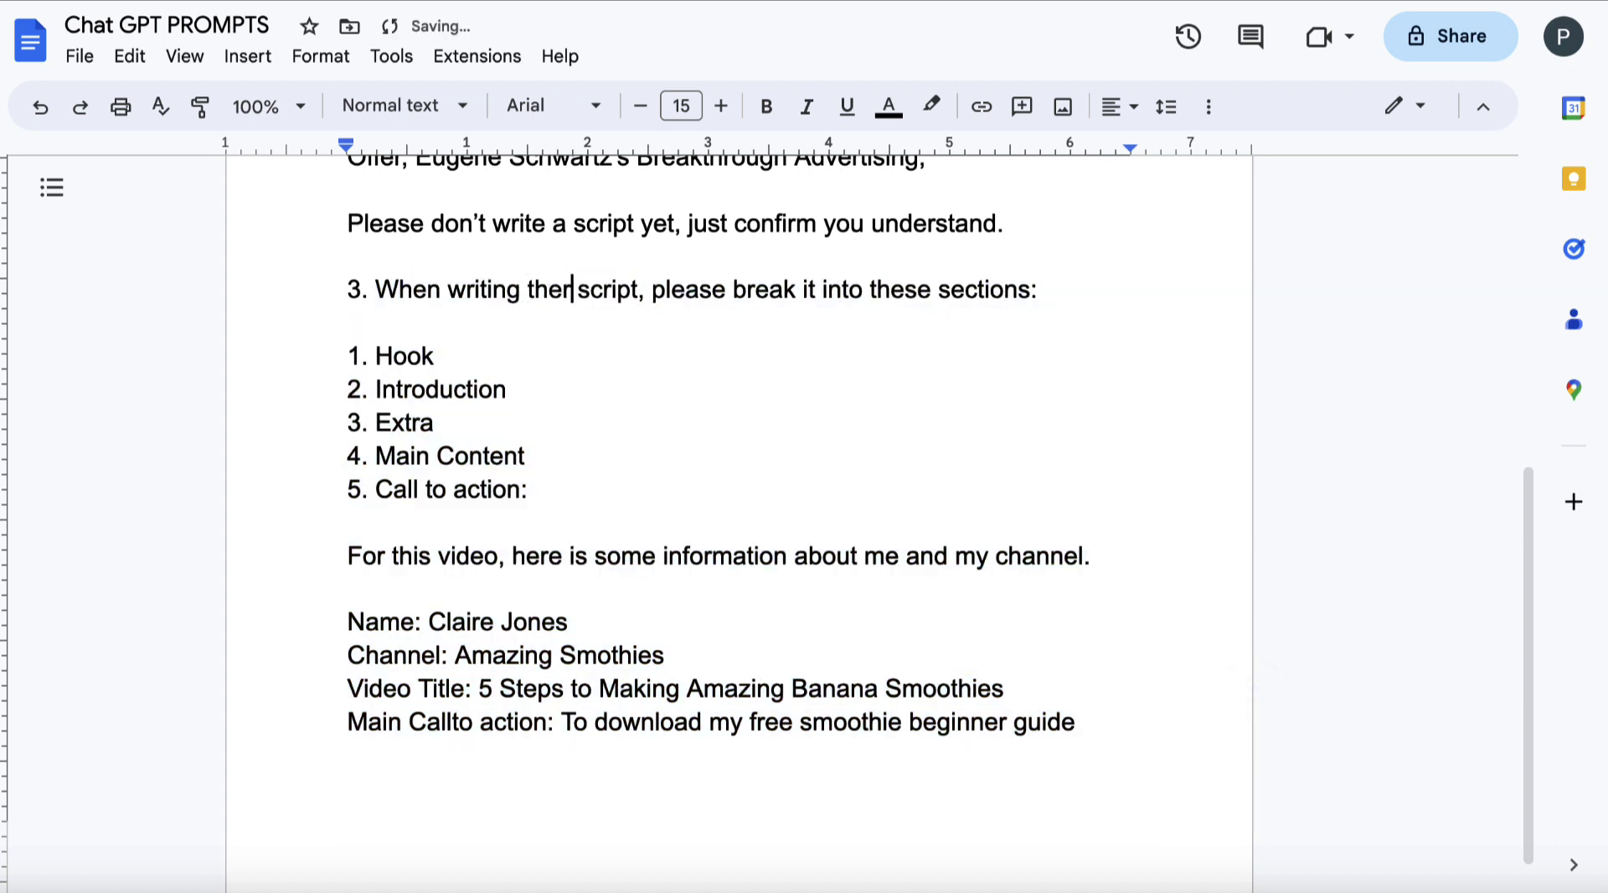
{"action": "key", "text": "BackSpace"}
{"action": "left_click", "coordinate": [452, 722]}
Copy all of prompt 3 with its channel details into the ChatGPT message box
{"action": "left_click_drag", "start_coordinate": [1102, 726], "coordinate": [382, 293]}
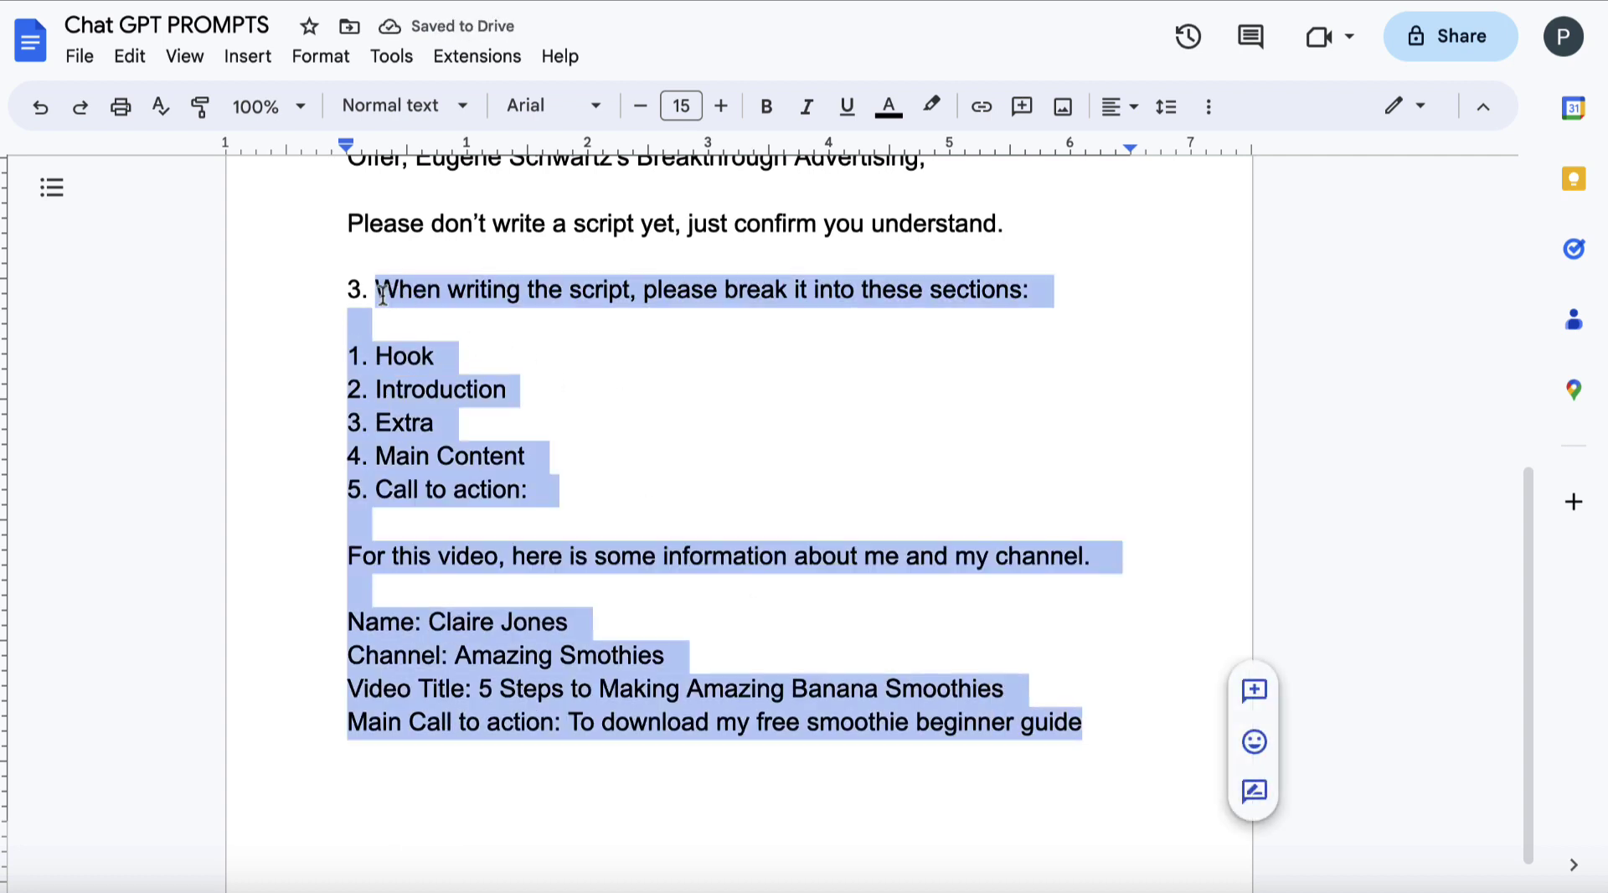
{"action": "left_click", "coordinate": [1443, 14]}
{"action": "key", "text": "ctrl+v"}
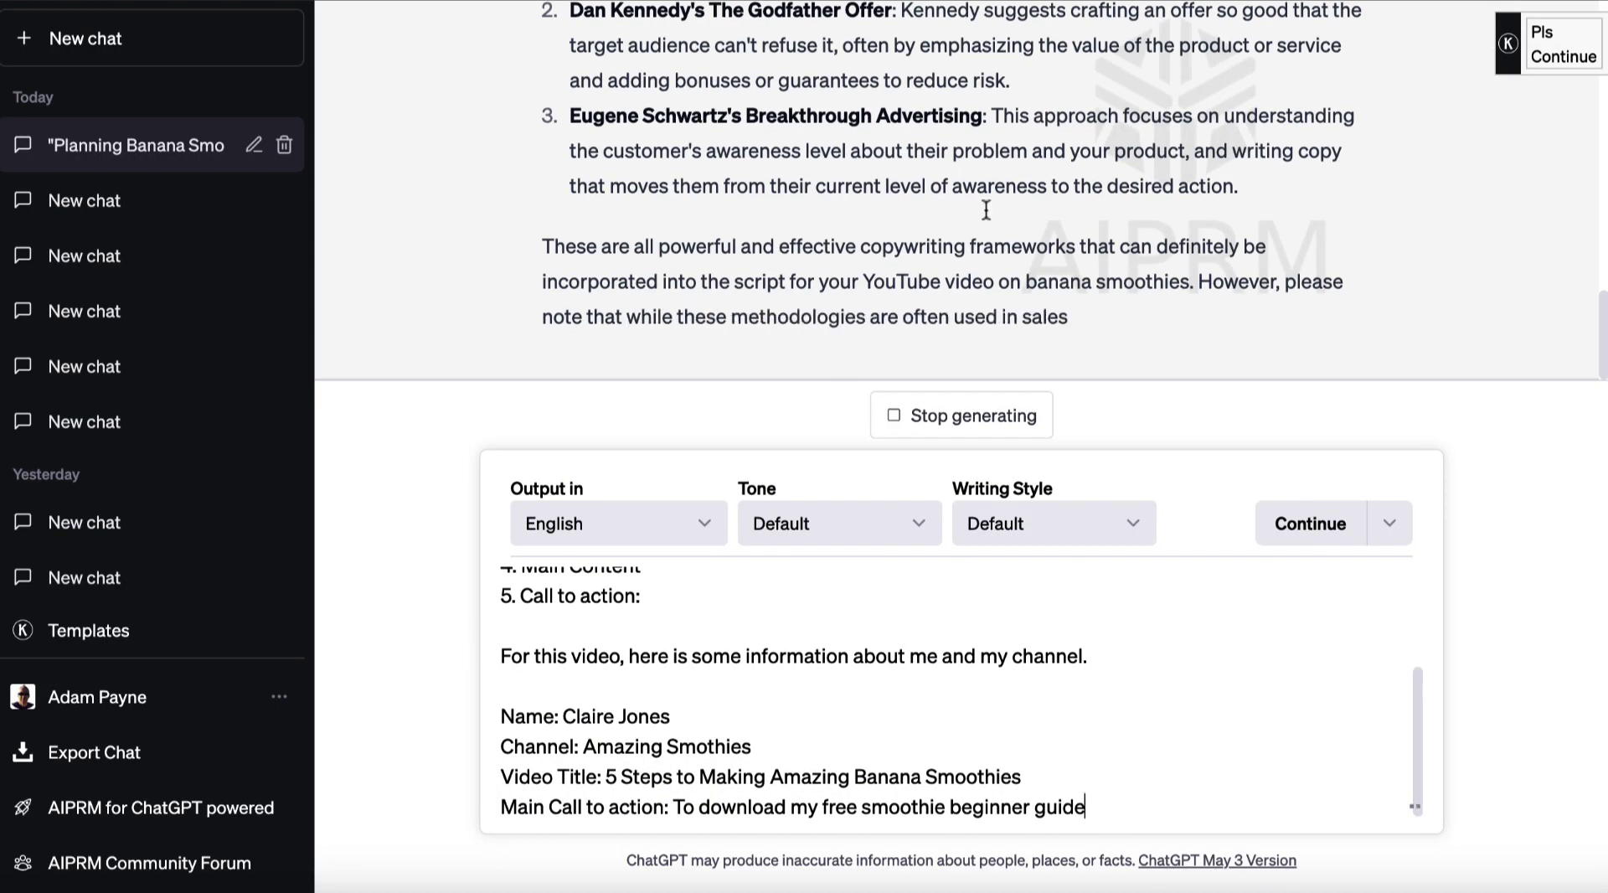
Add 'Here you'll entice people to stick around the end of the video' to the prompt
{"action": "scroll", "coordinate": [734, 634], "scroll_direction": "up", "scroll_amount": 2}
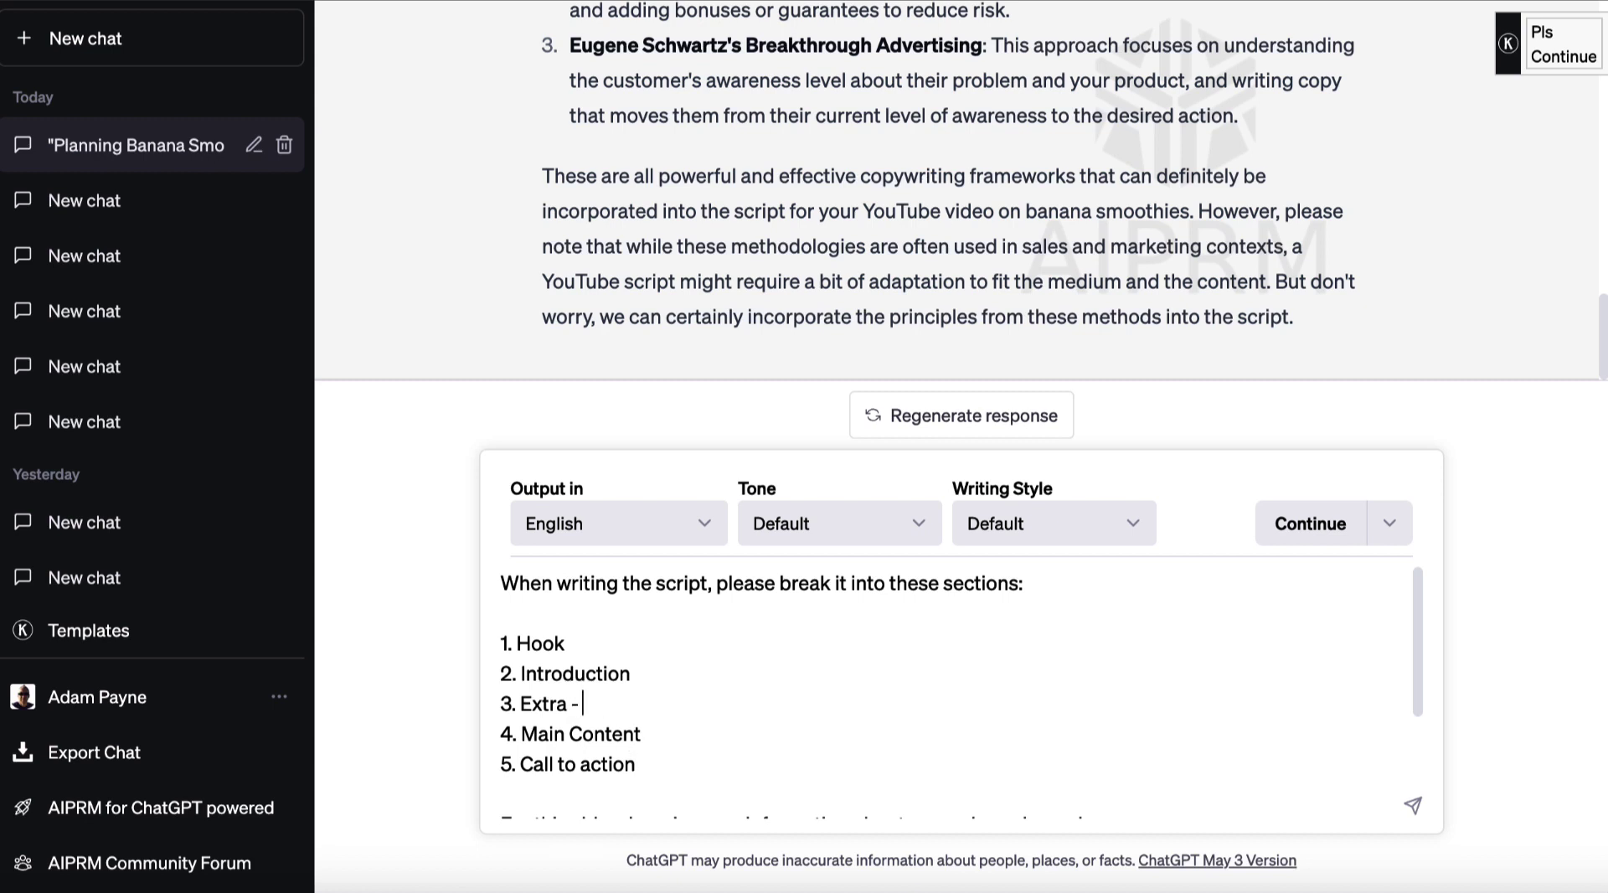
{"action": "type", "text": "Here you'll entice people to stick arou"}
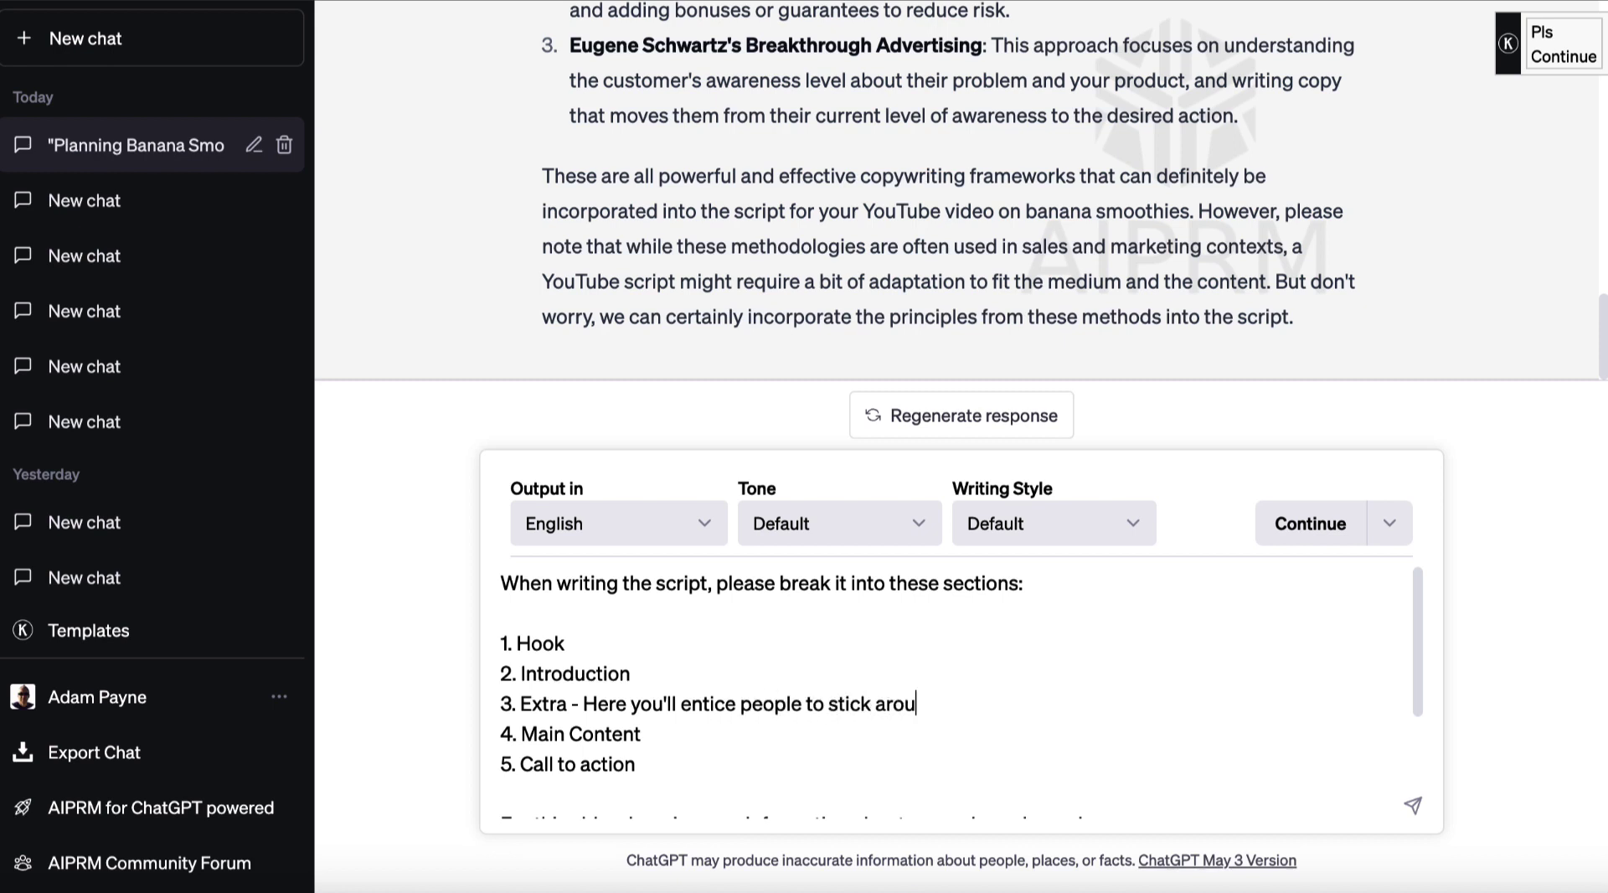
{"action": "type", "text": "nd the end of the video"}
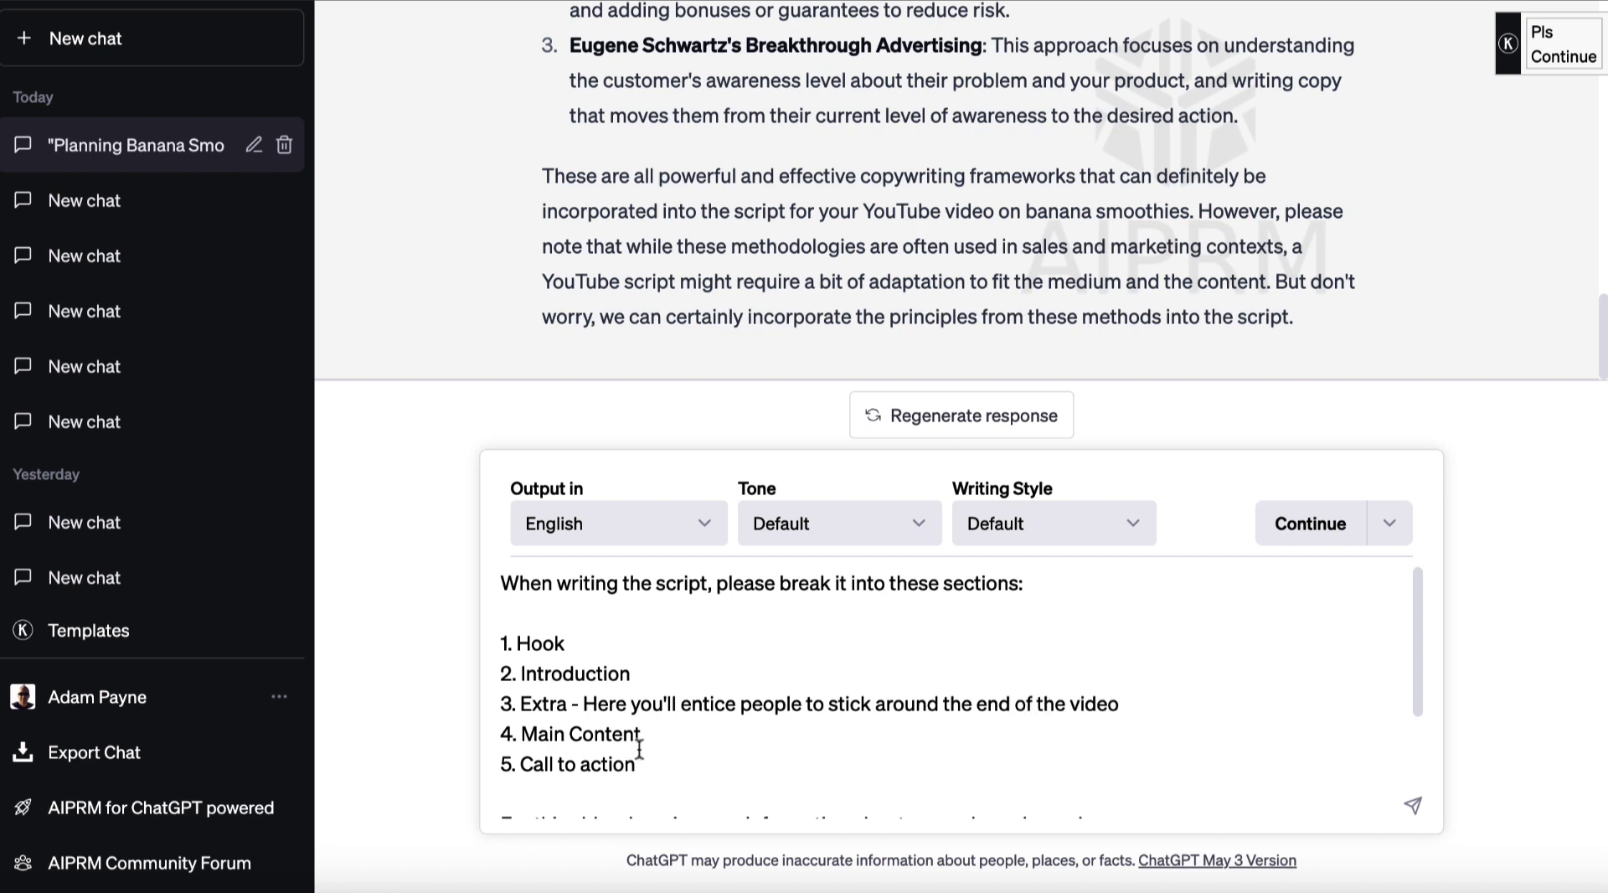
Append the confirm-understanding-only sentence as a new paragraph and send the prompt to GPT-4
{"action": "scroll", "coordinate": [639, 747], "scroll_direction": "down", "scroll_amount": 5}
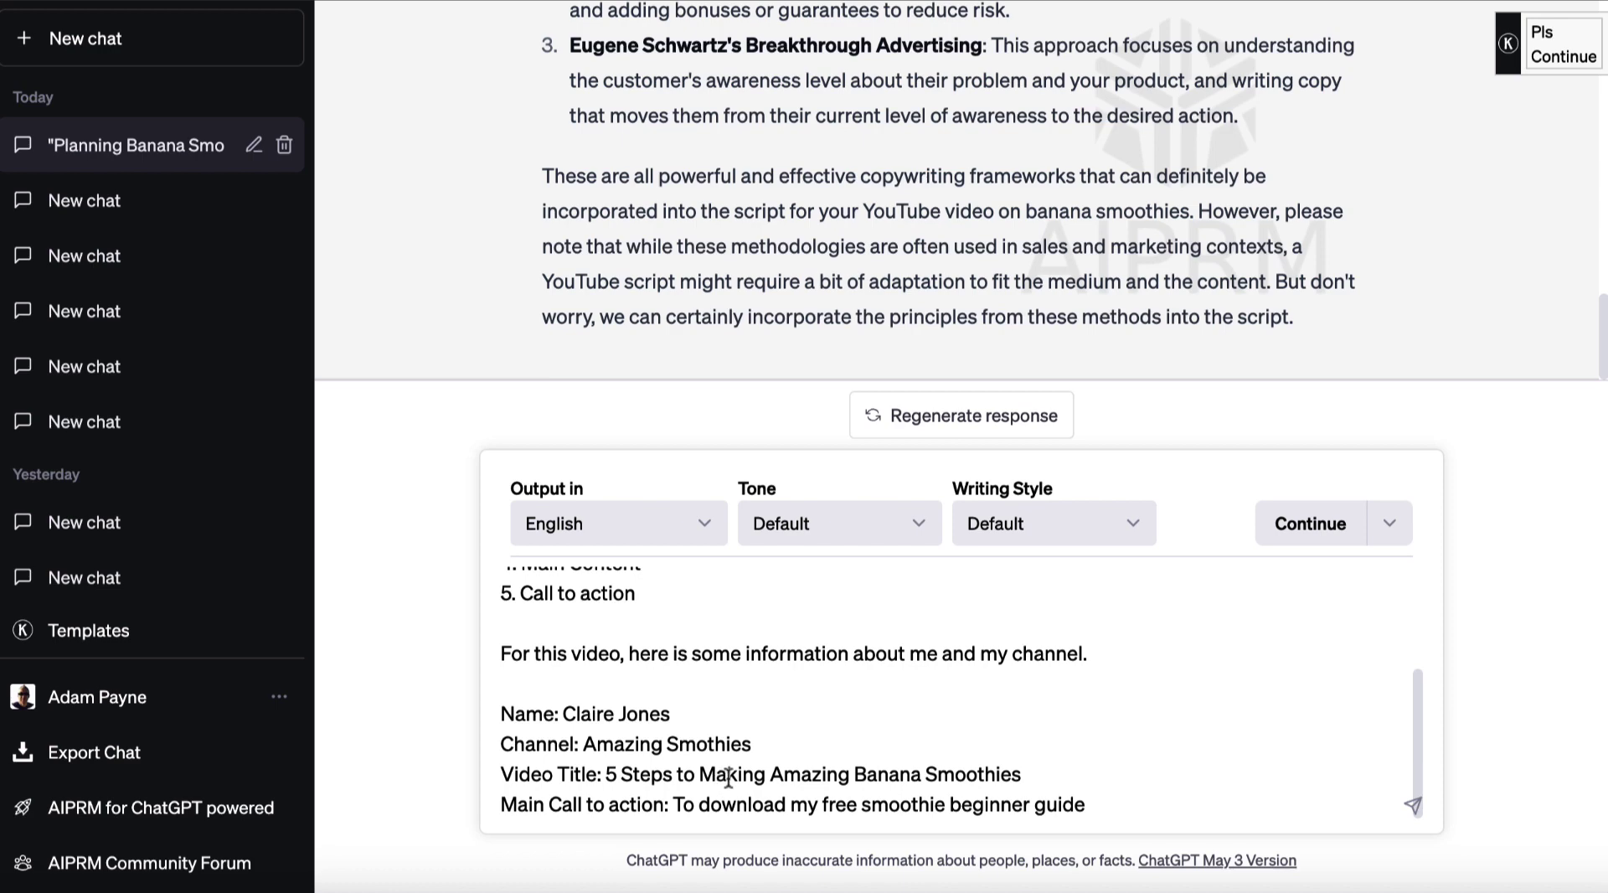
{"action": "scroll", "coordinate": [865, 250], "scroll_direction": "up", "scroll_amount": 3}
{"action": "scroll", "coordinate": [865, 249], "scroll_direction": "up", "scroll_amount": 4}
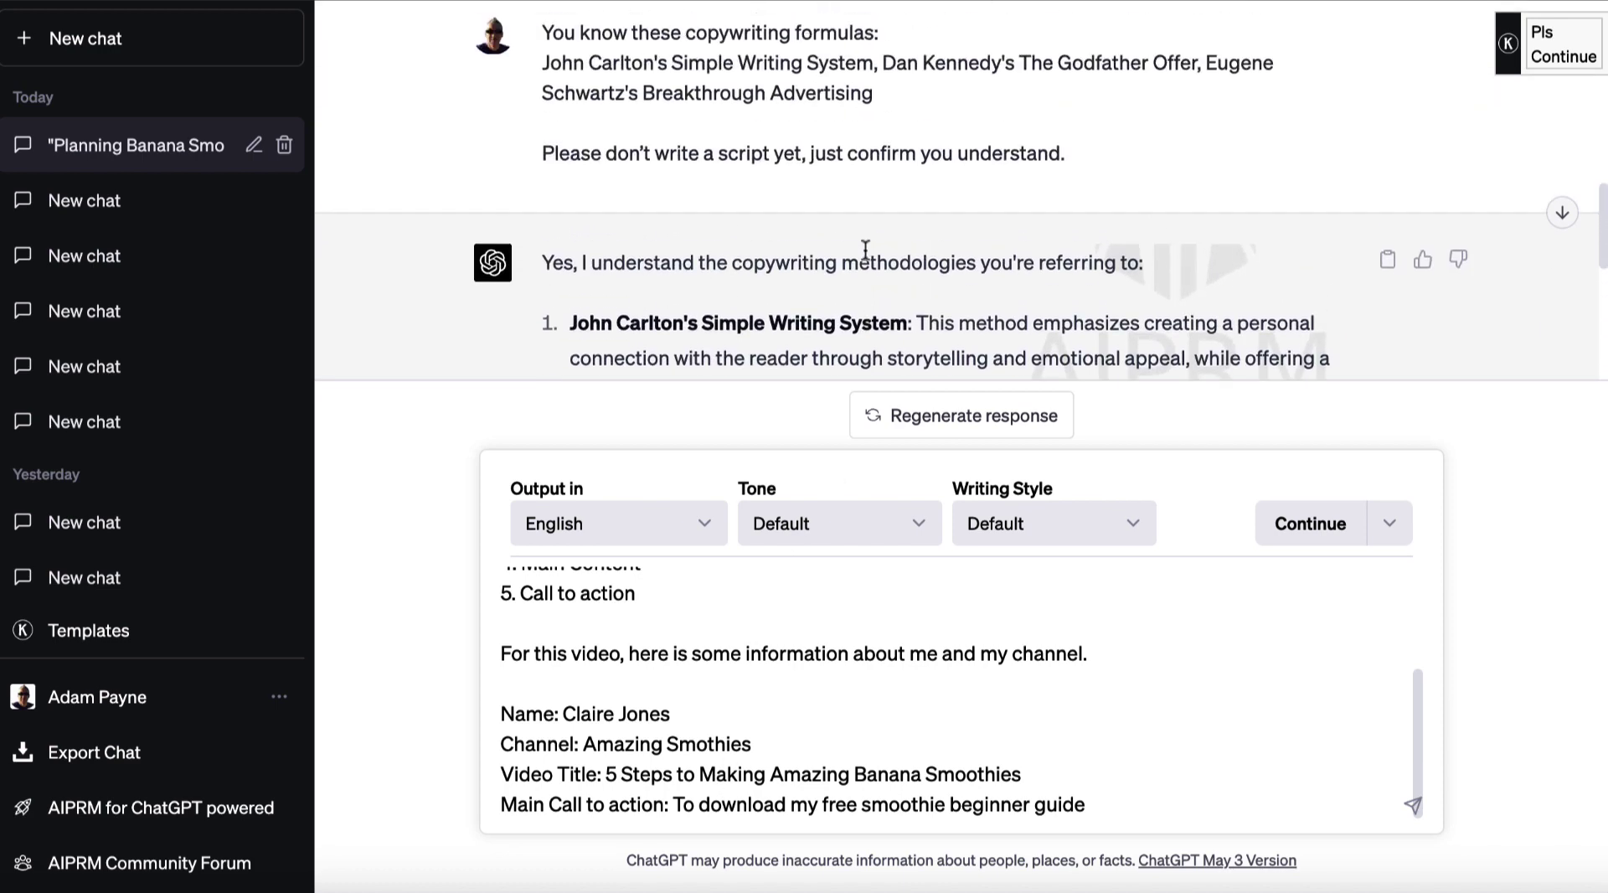
{"action": "left_click_drag", "start_coordinate": [1081, 184], "coordinate": [546, 181]}
{"action": "key", "text": "ctrl+c"}
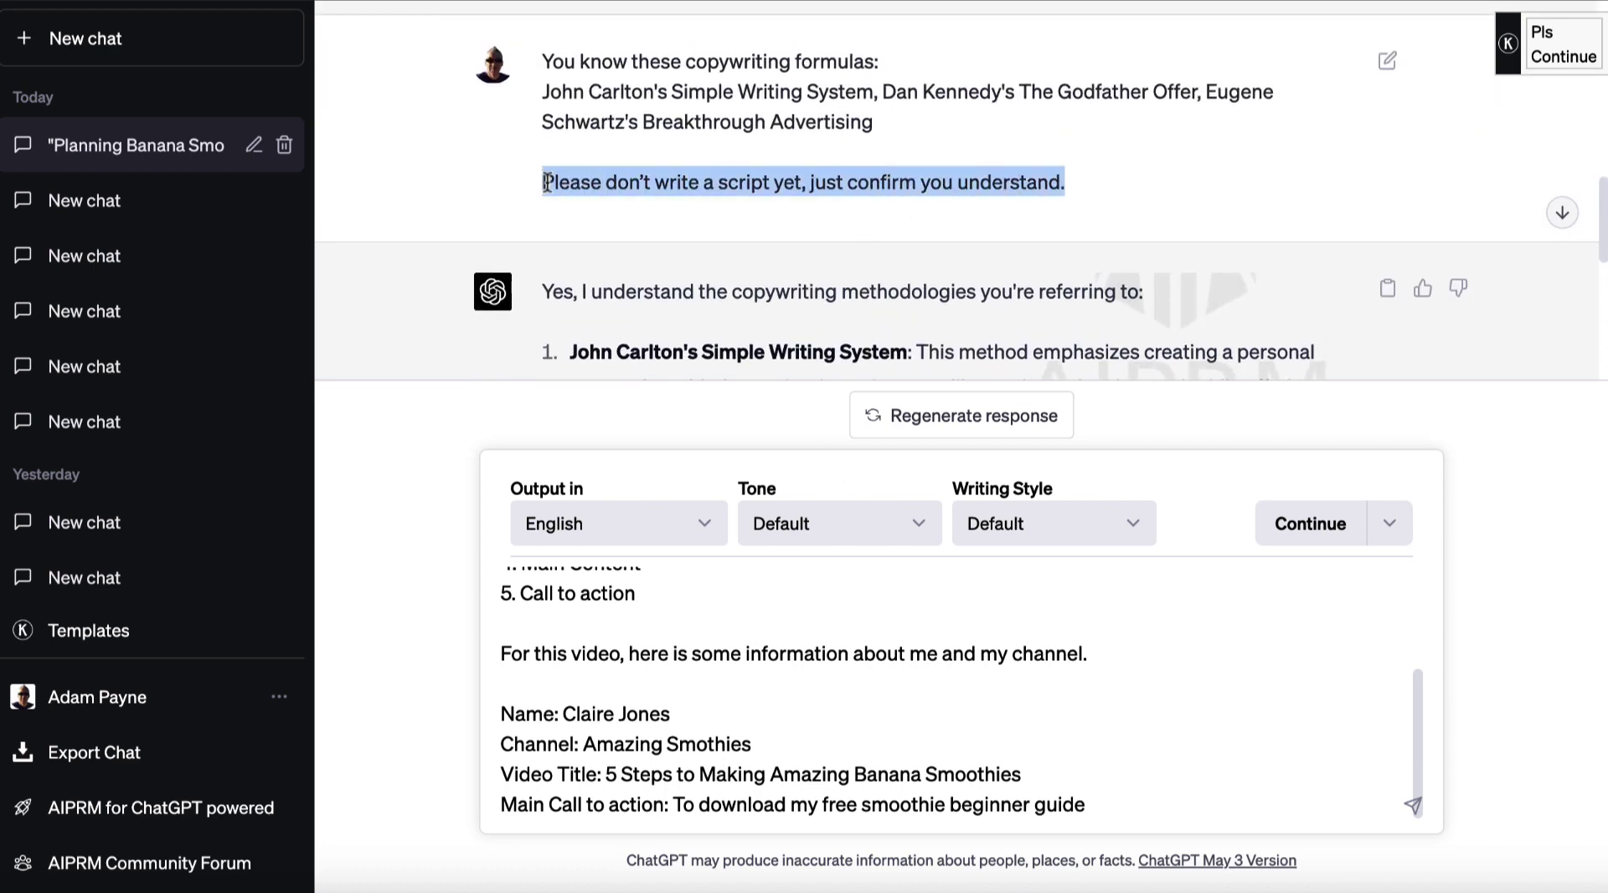
{"action": "left_click", "coordinate": [1151, 804]}
{"action": "key", "text": "Return"}
{"action": "key", "text": "Return"}
{"action": "key", "text": "ctrl+v"}
{"action": "key", "text": "Return"}
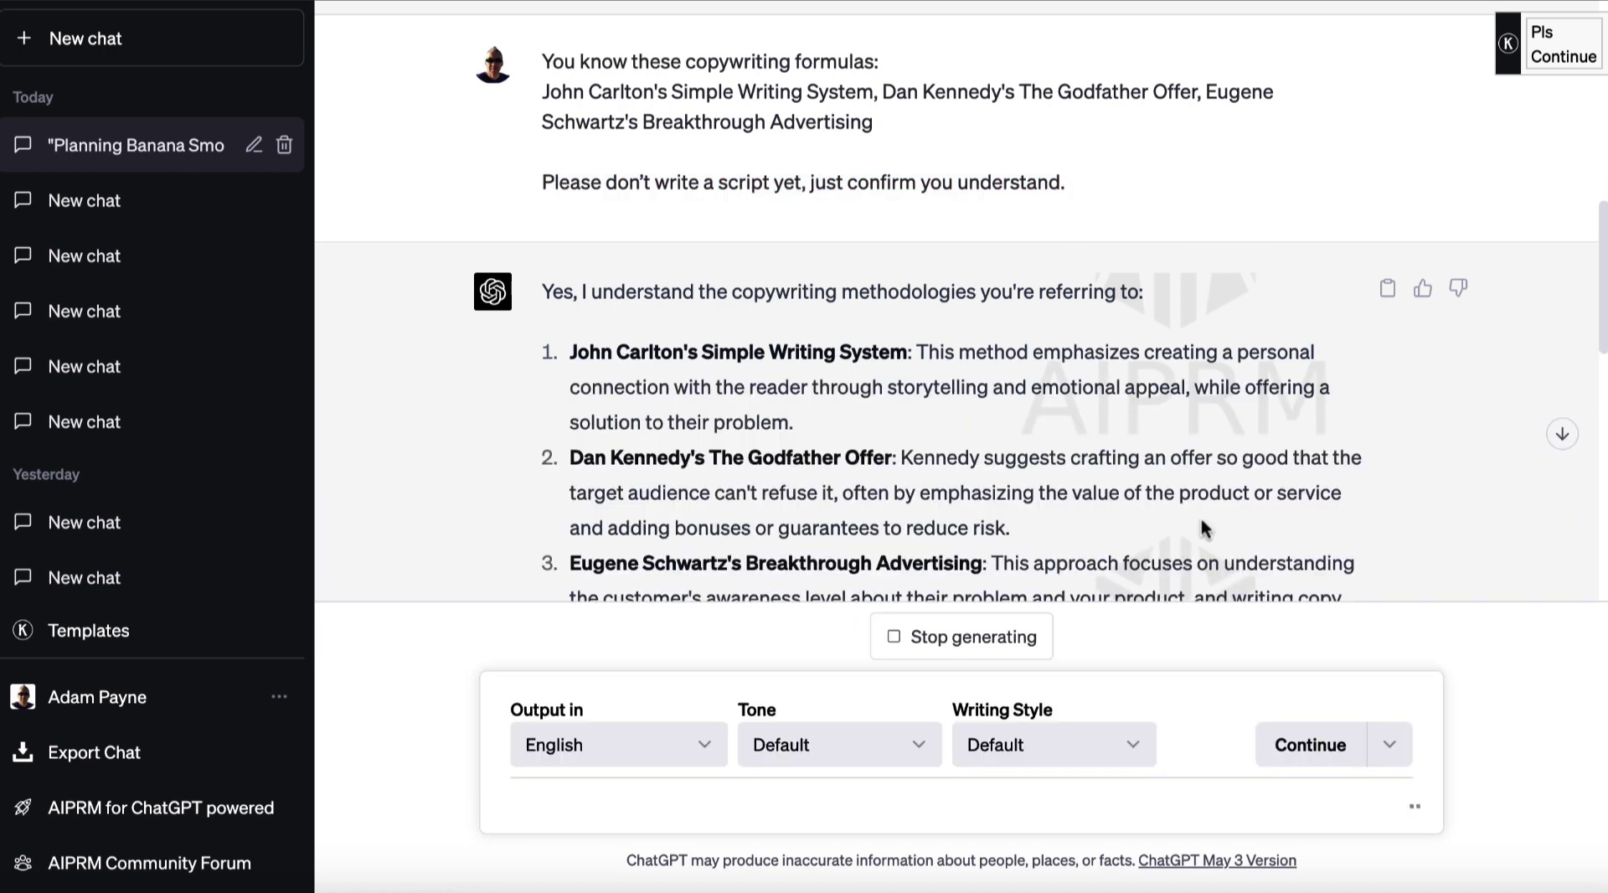
Send 'Please write the script. Ideally I would speak for 3-5 minutes.' to GPT-4
{"action": "scroll", "coordinate": [1139, 434], "scroll_direction": "down", "scroll_amount": 5}
{"action": "scroll", "coordinate": [1139, 434], "scroll_direction": "up", "scroll_amount": 3}
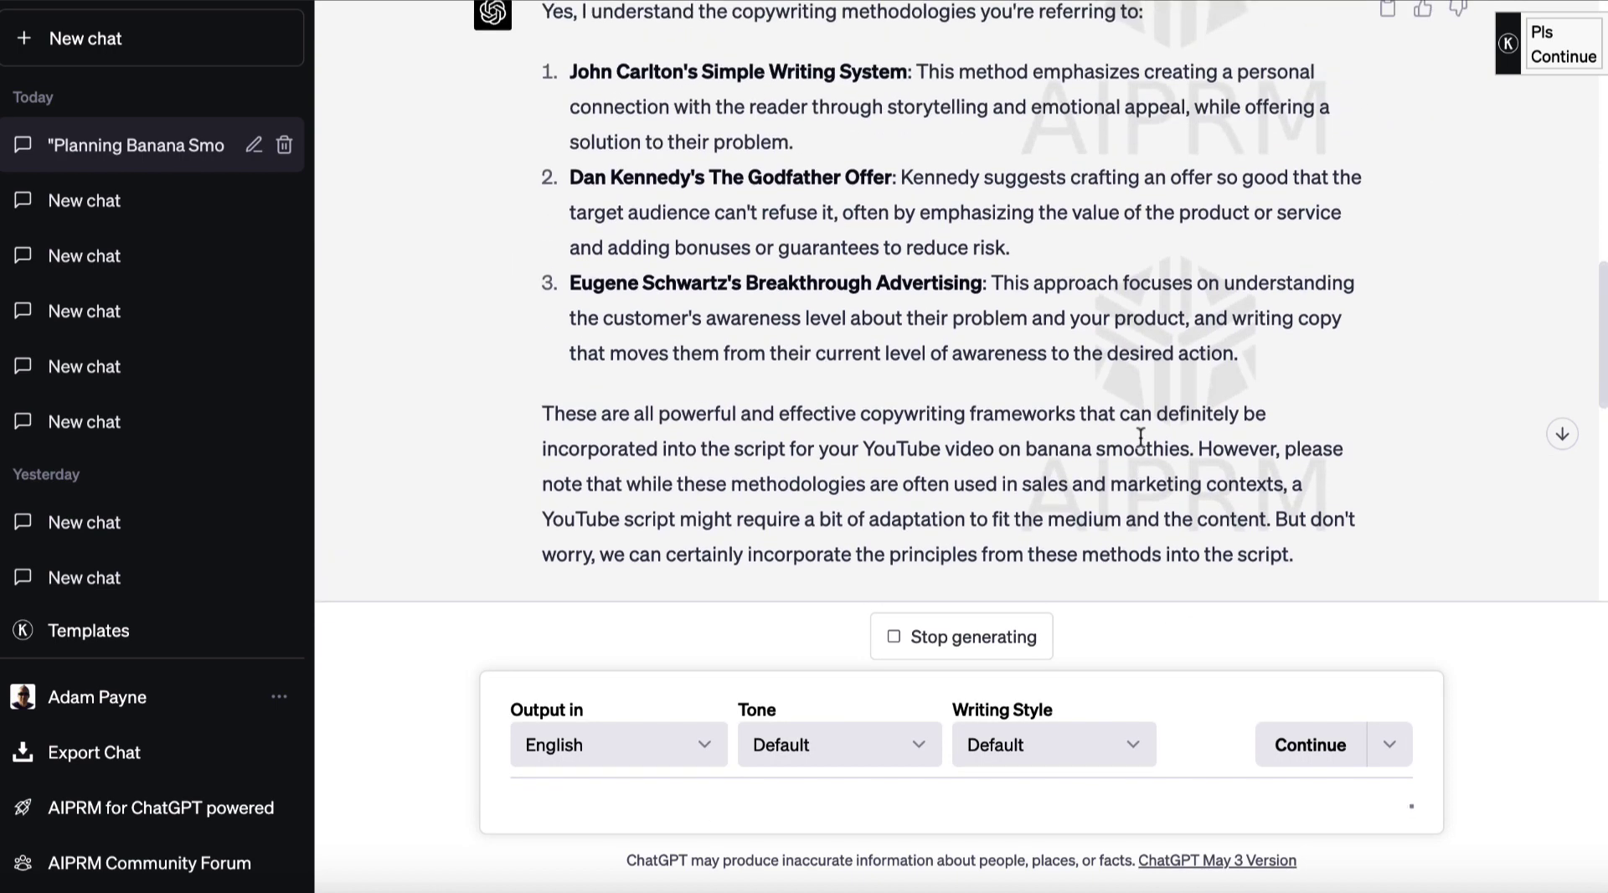
{"action": "scroll", "coordinate": [947, 397], "scroll_direction": "down", "scroll_amount": 10}
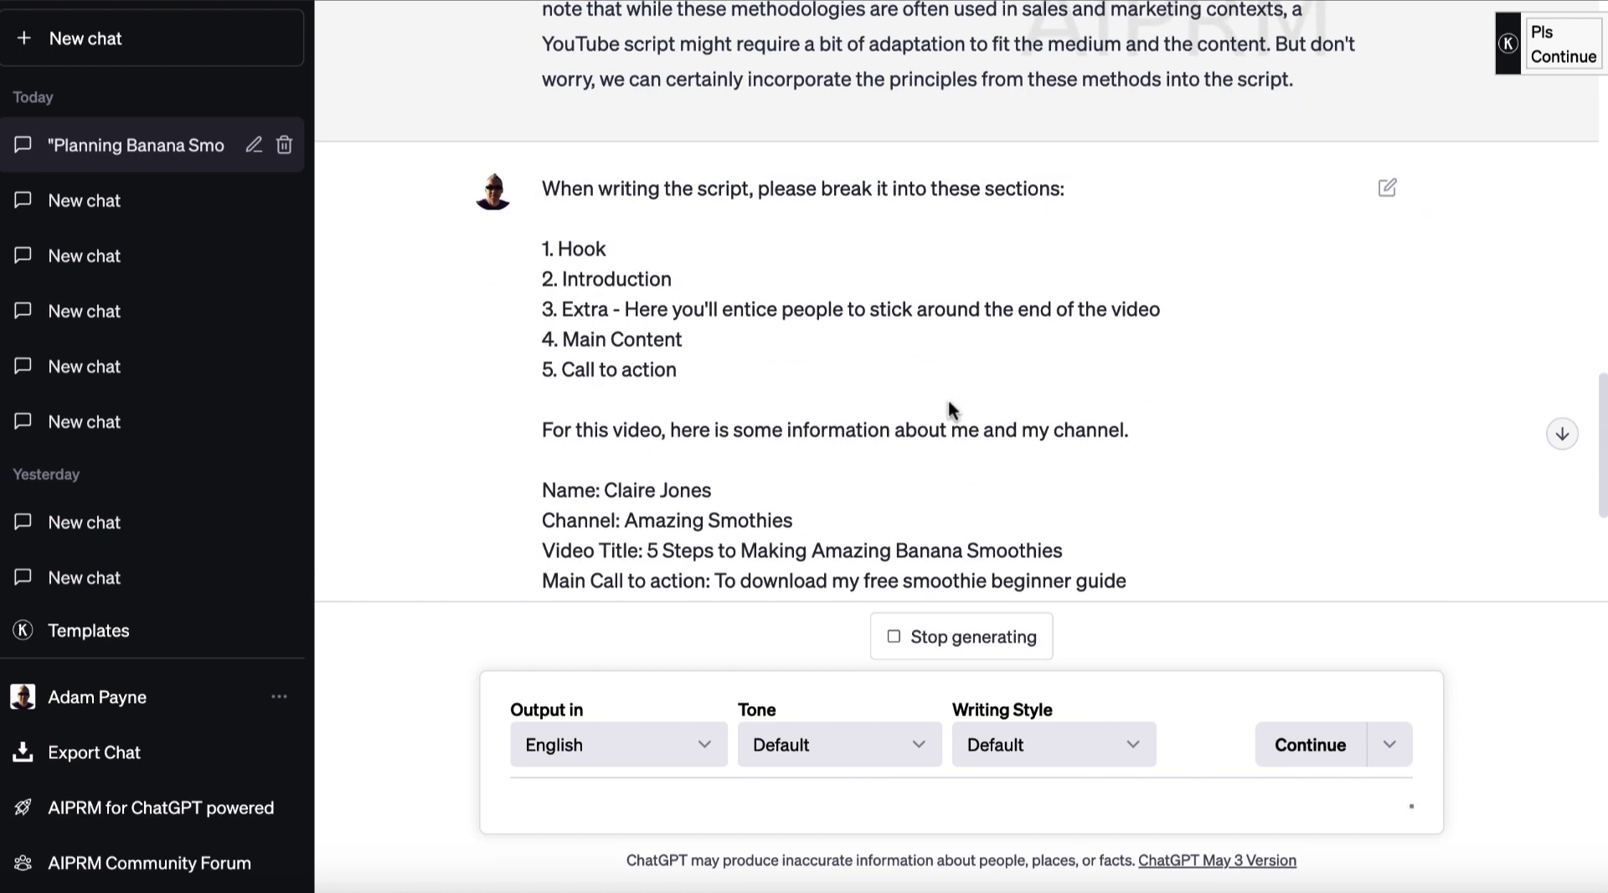
{"action": "scroll", "coordinate": [947, 397], "scroll_direction": "down", "scroll_amount": 1}
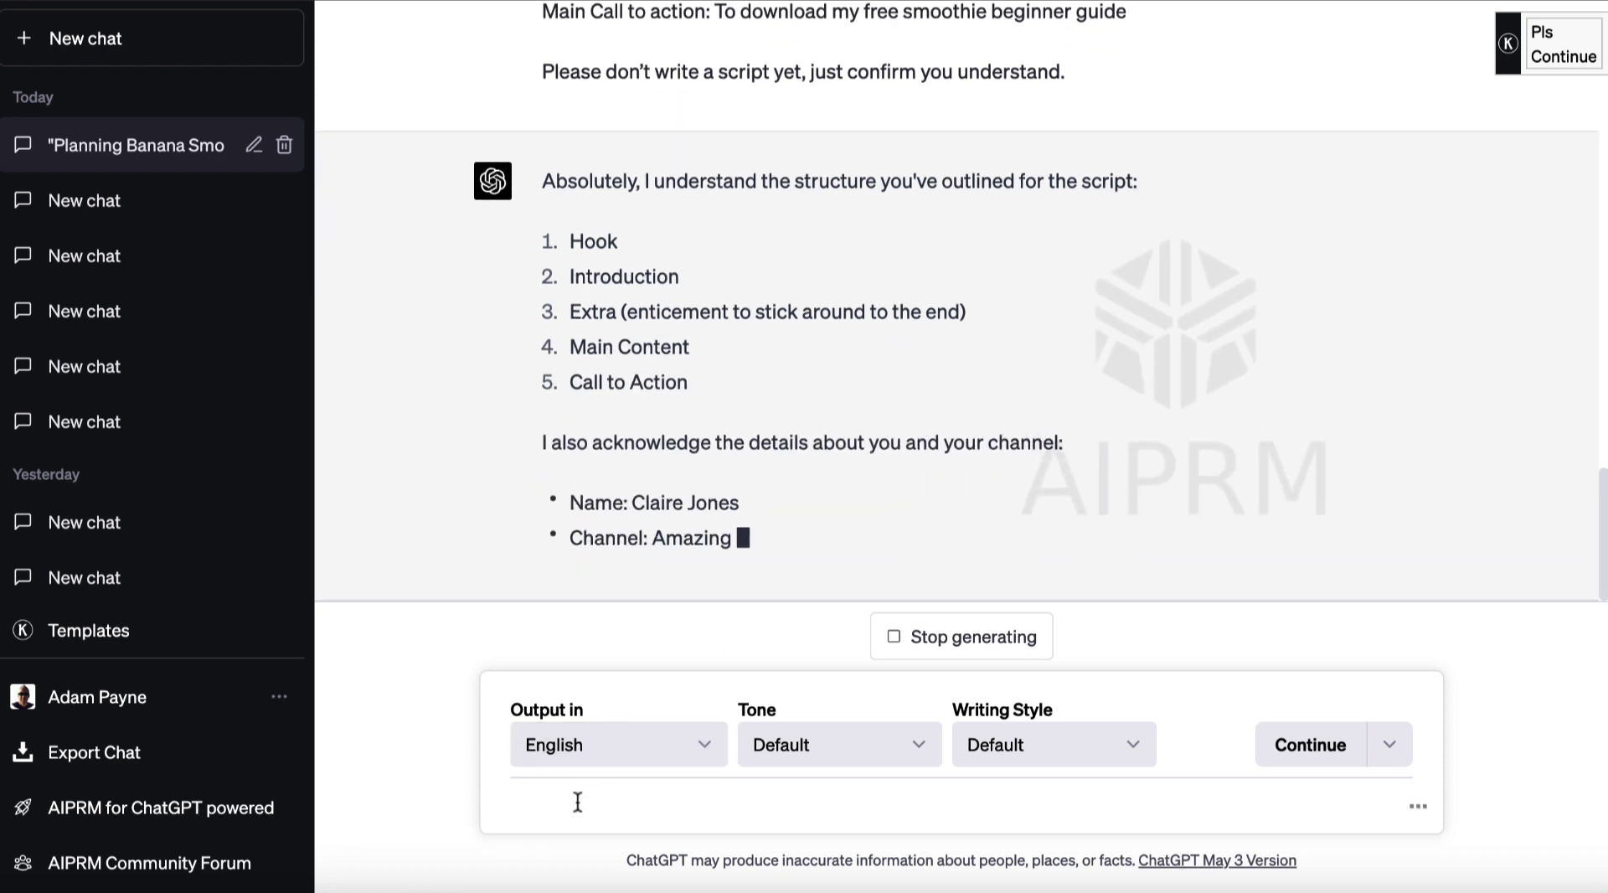
{"action": "type", "text": "Please wr"}
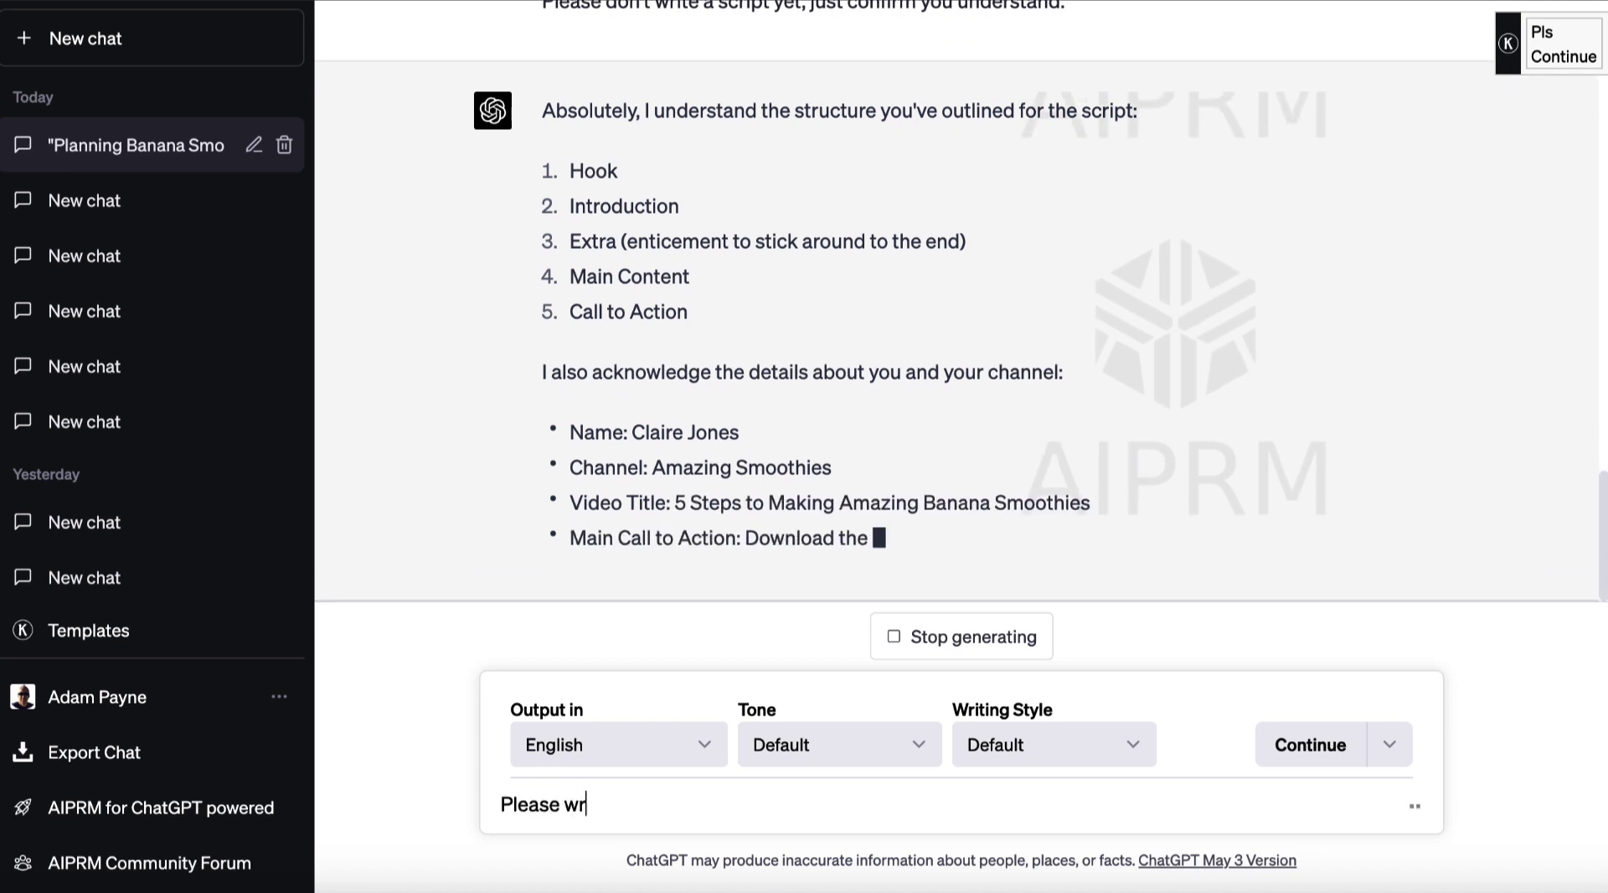
{"action": "type", "text": "ite the scr"}
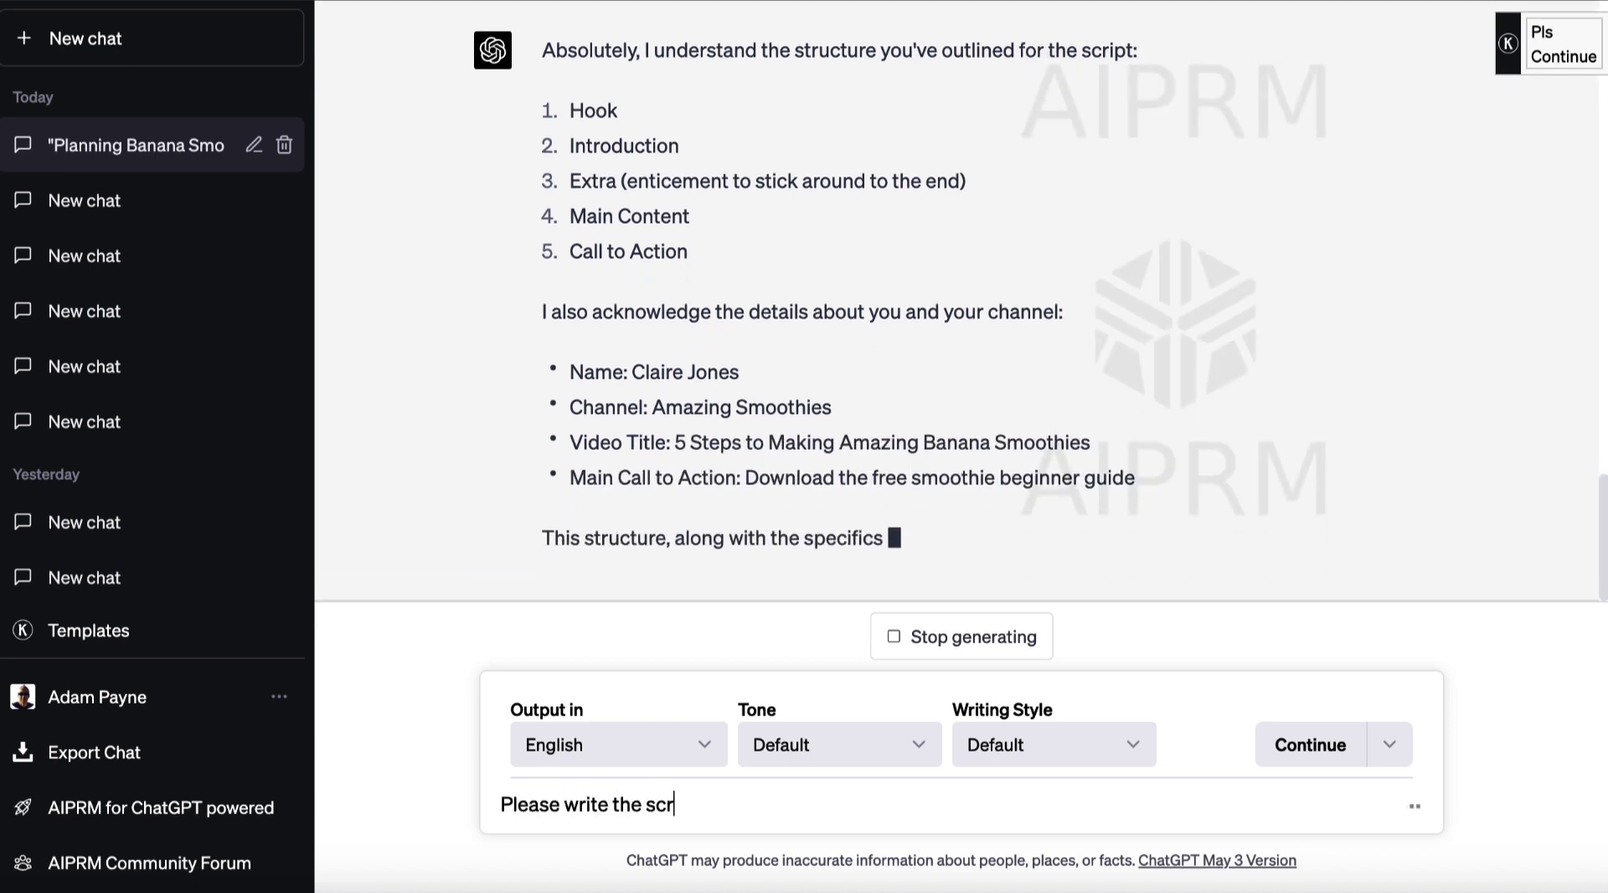
{"action": "type", "text": "ipt. Ideally I woudl"}
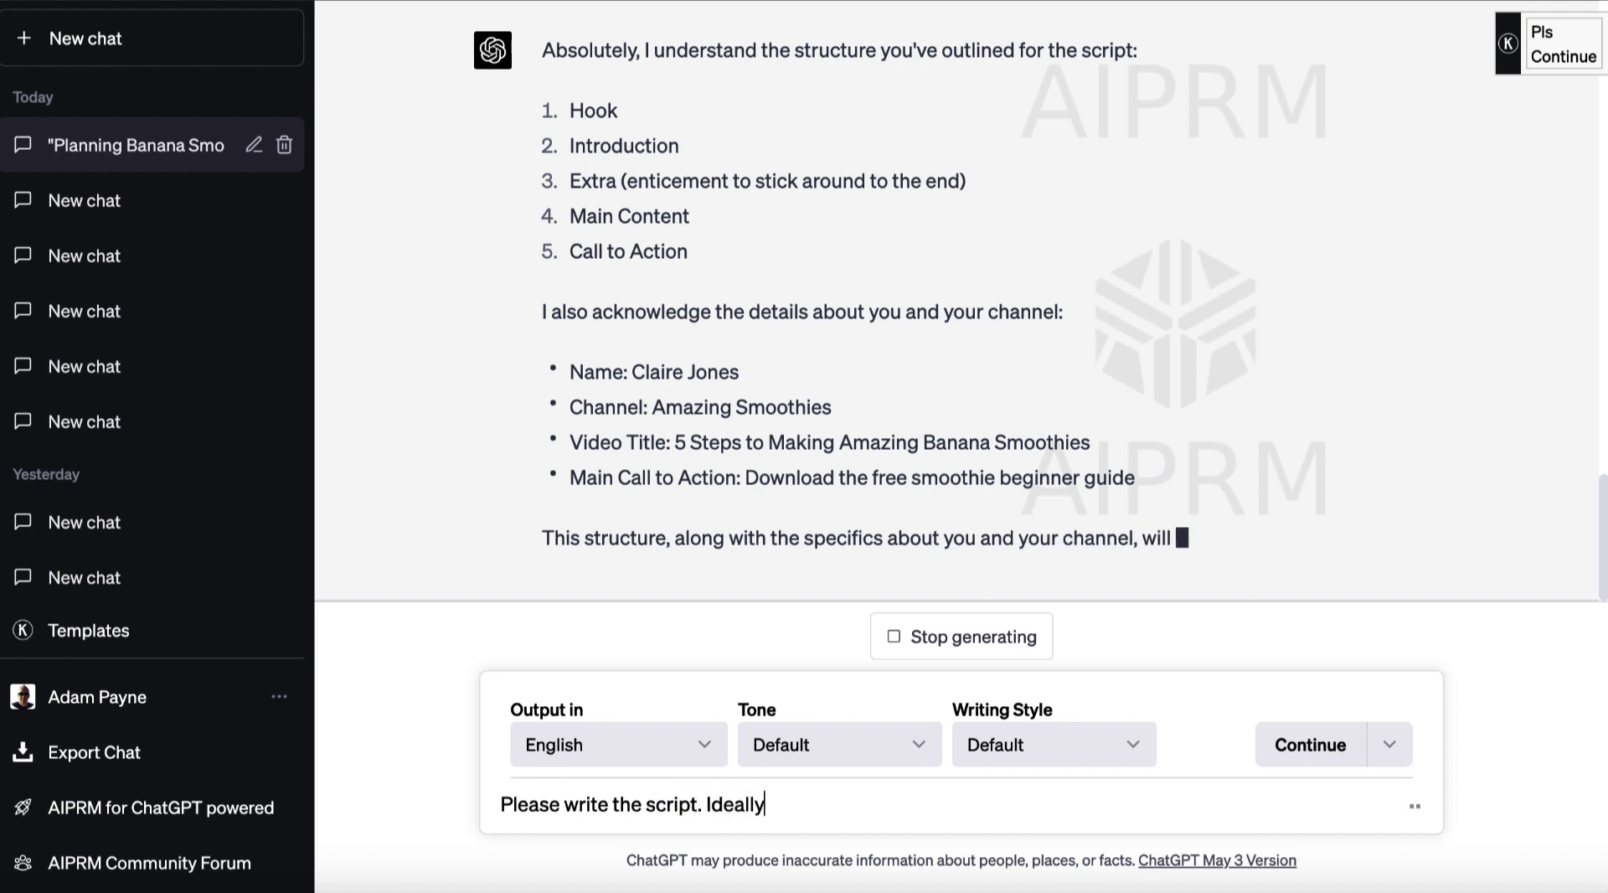
{"action": "key", "text": "BackSpace"}
{"action": "key", "text": "BackSpace"}
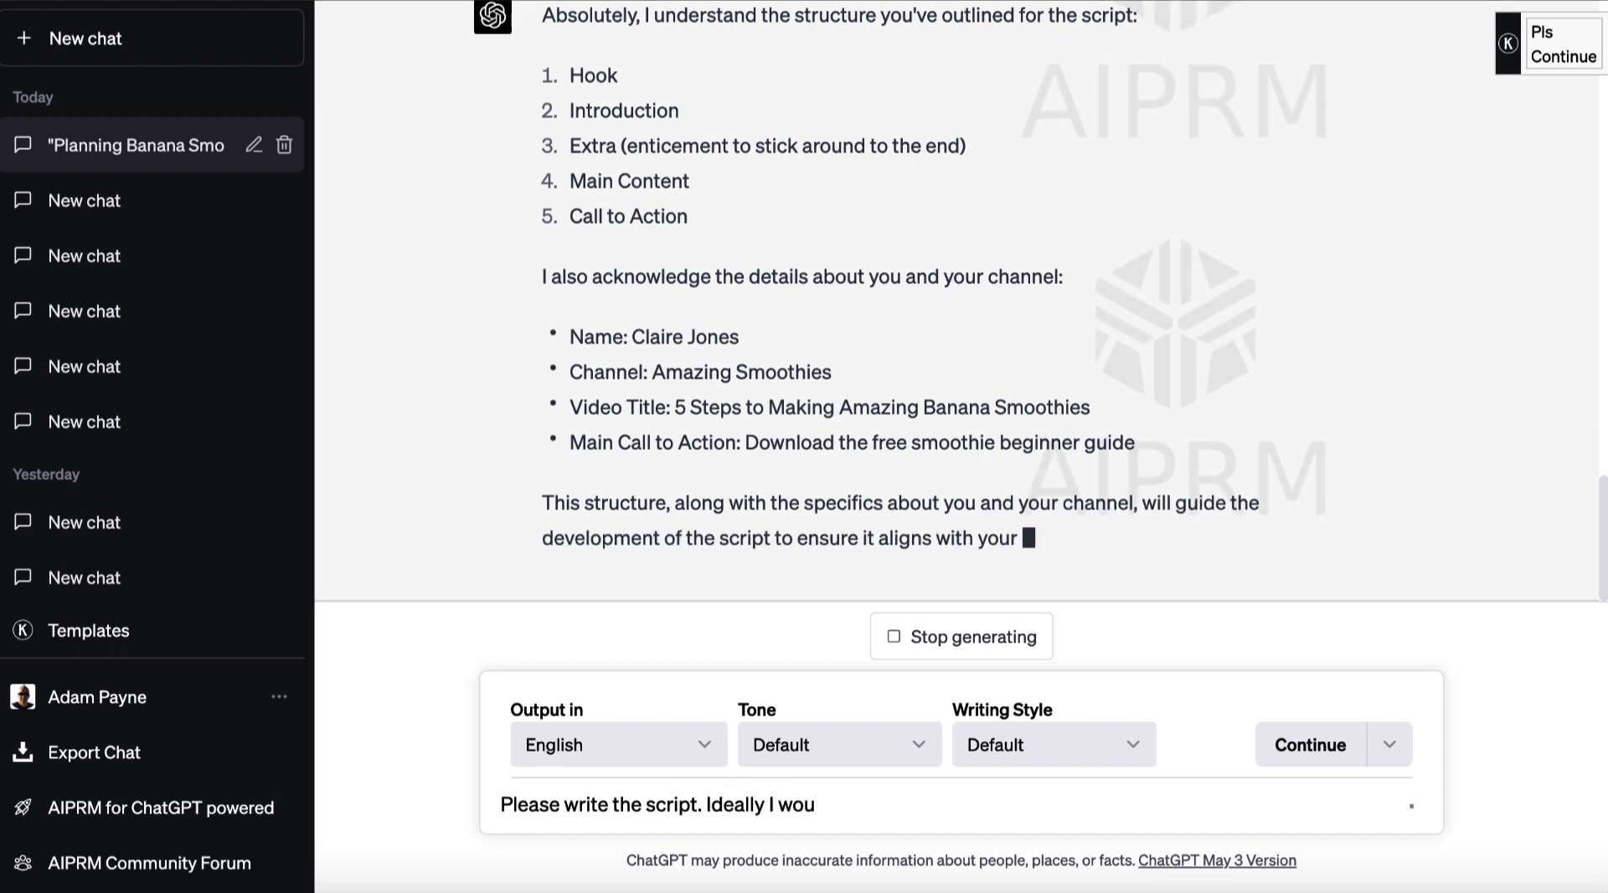
{"action": "type", "text": "ld speak for"}
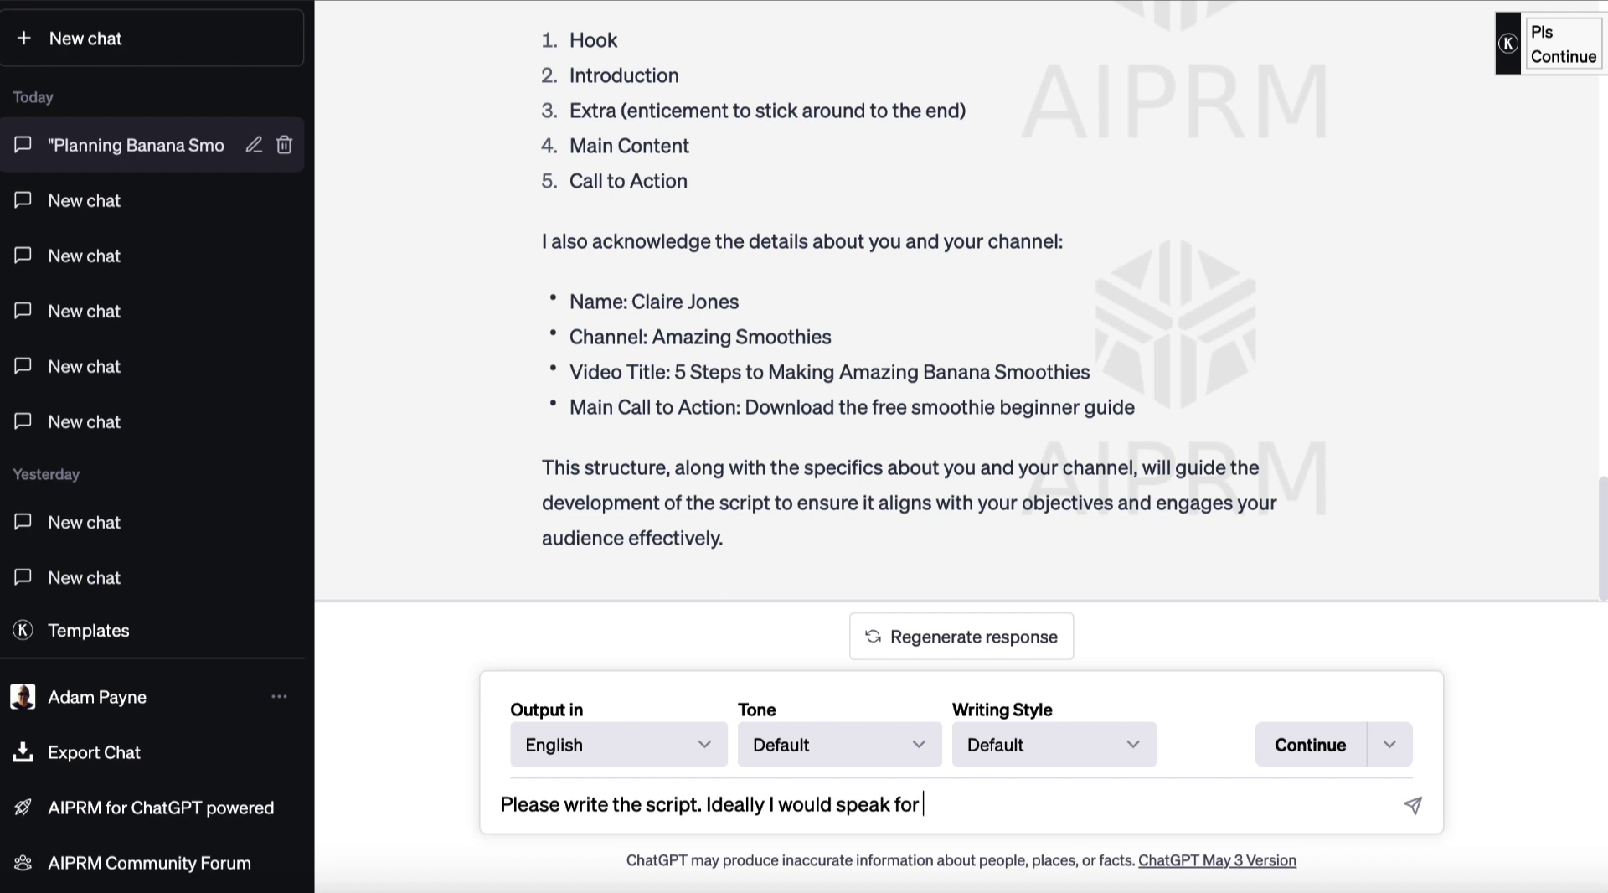
{"action": "type", "text": " 3-5 minutes."}
{"action": "key", "text": "Return"}
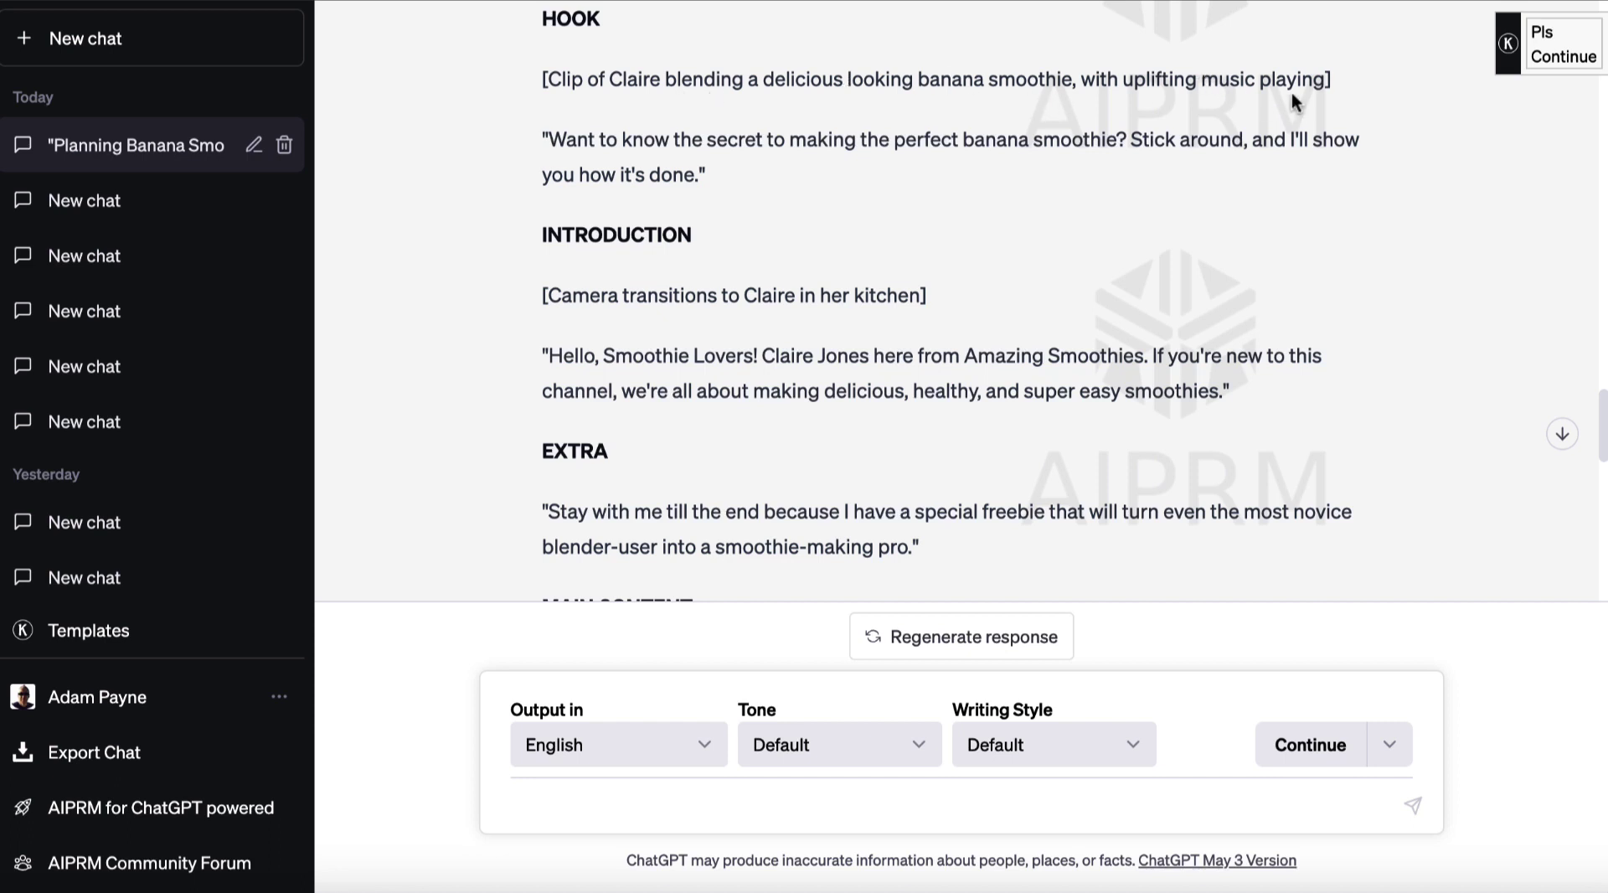
Scroll through the generated script's Hook, Introduction, Extra and Main Content sections
{"action": "scroll", "coordinate": [735, 243], "scroll_direction": "down", "scroll_amount": 1}
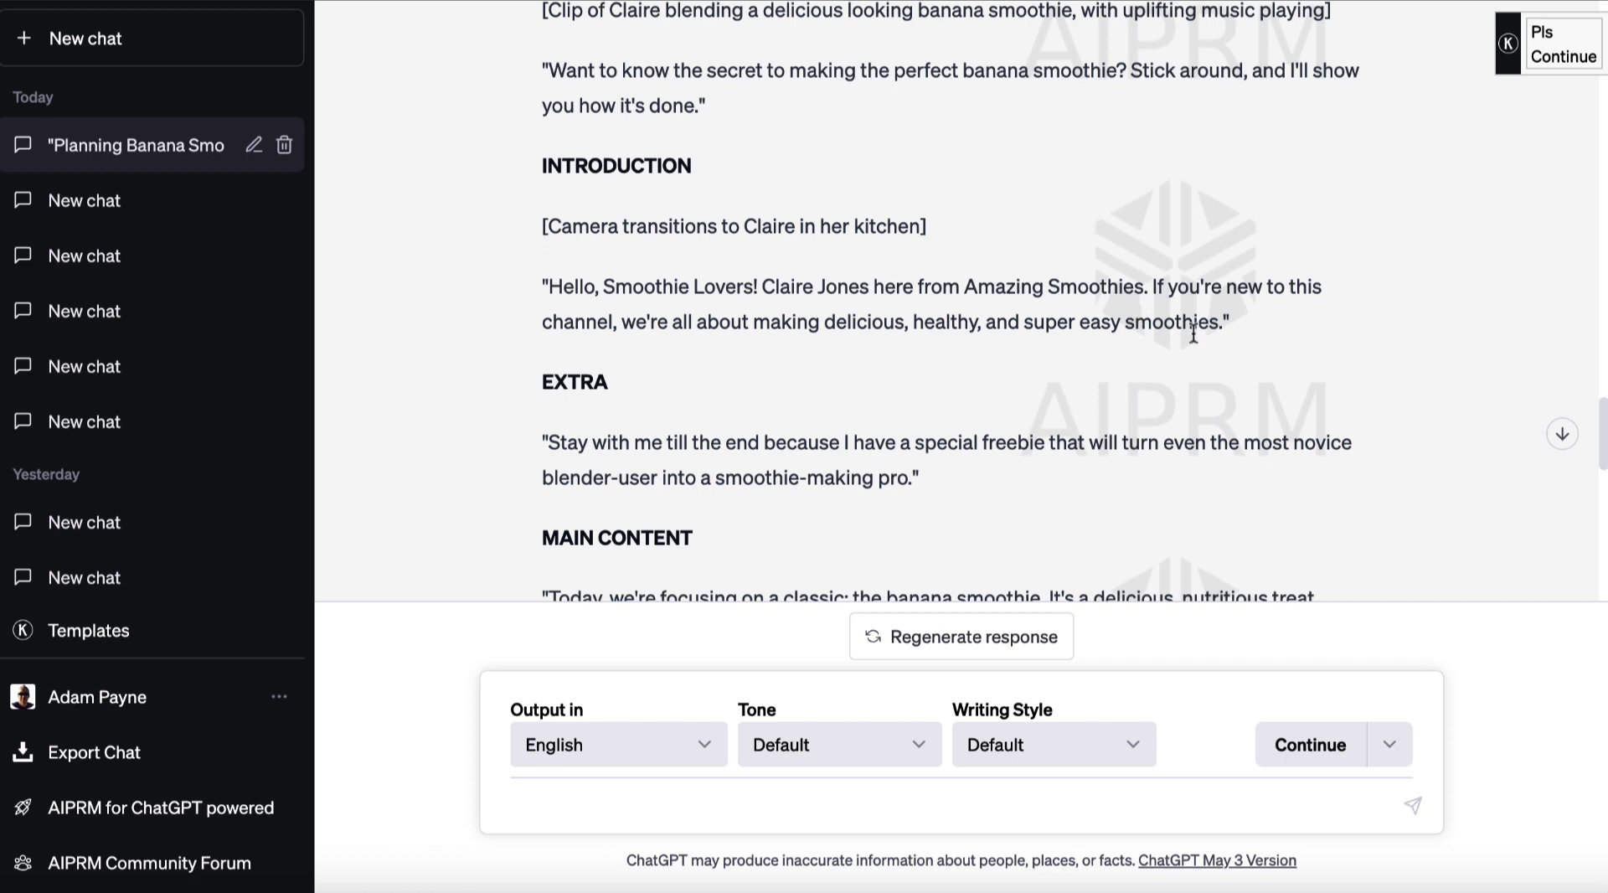
{"action": "scroll", "coordinate": [1193, 333], "scroll_direction": "down", "scroll_amount": 1}
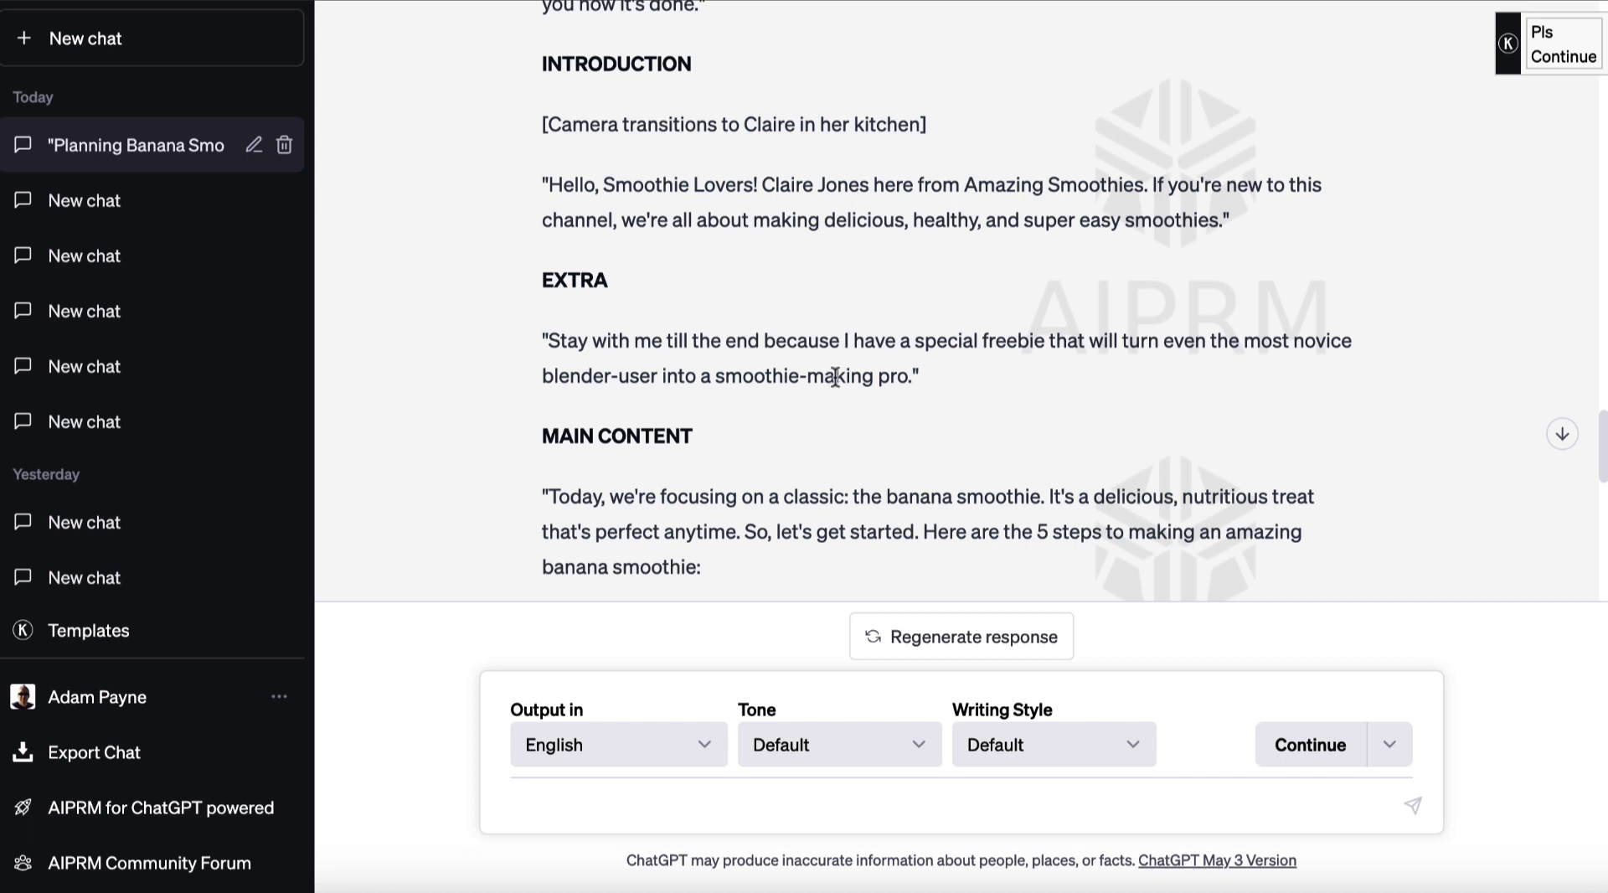
Scroll through the script's five banana smoothie steps and its call to action to download the guide
{"action": "scroll", "coordinate": [835, 377], "scroll_direction": "down", "scroll_amount": 3}
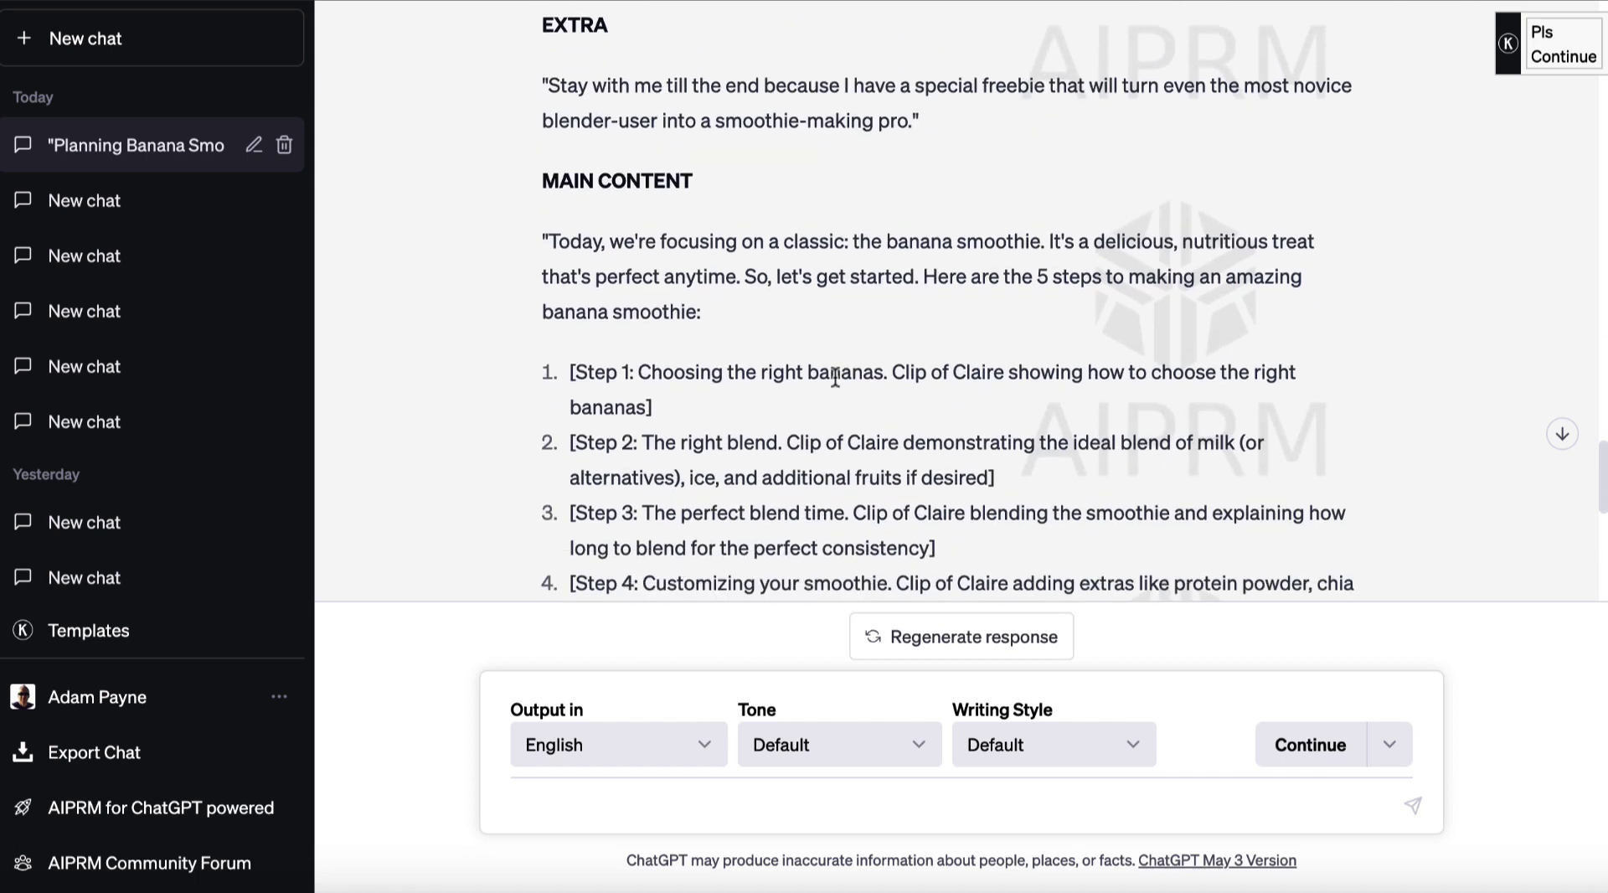
{"action": "scroll", "coordinate": [659, 246], "scroll_direction": "down", "scroll_amount": 1}
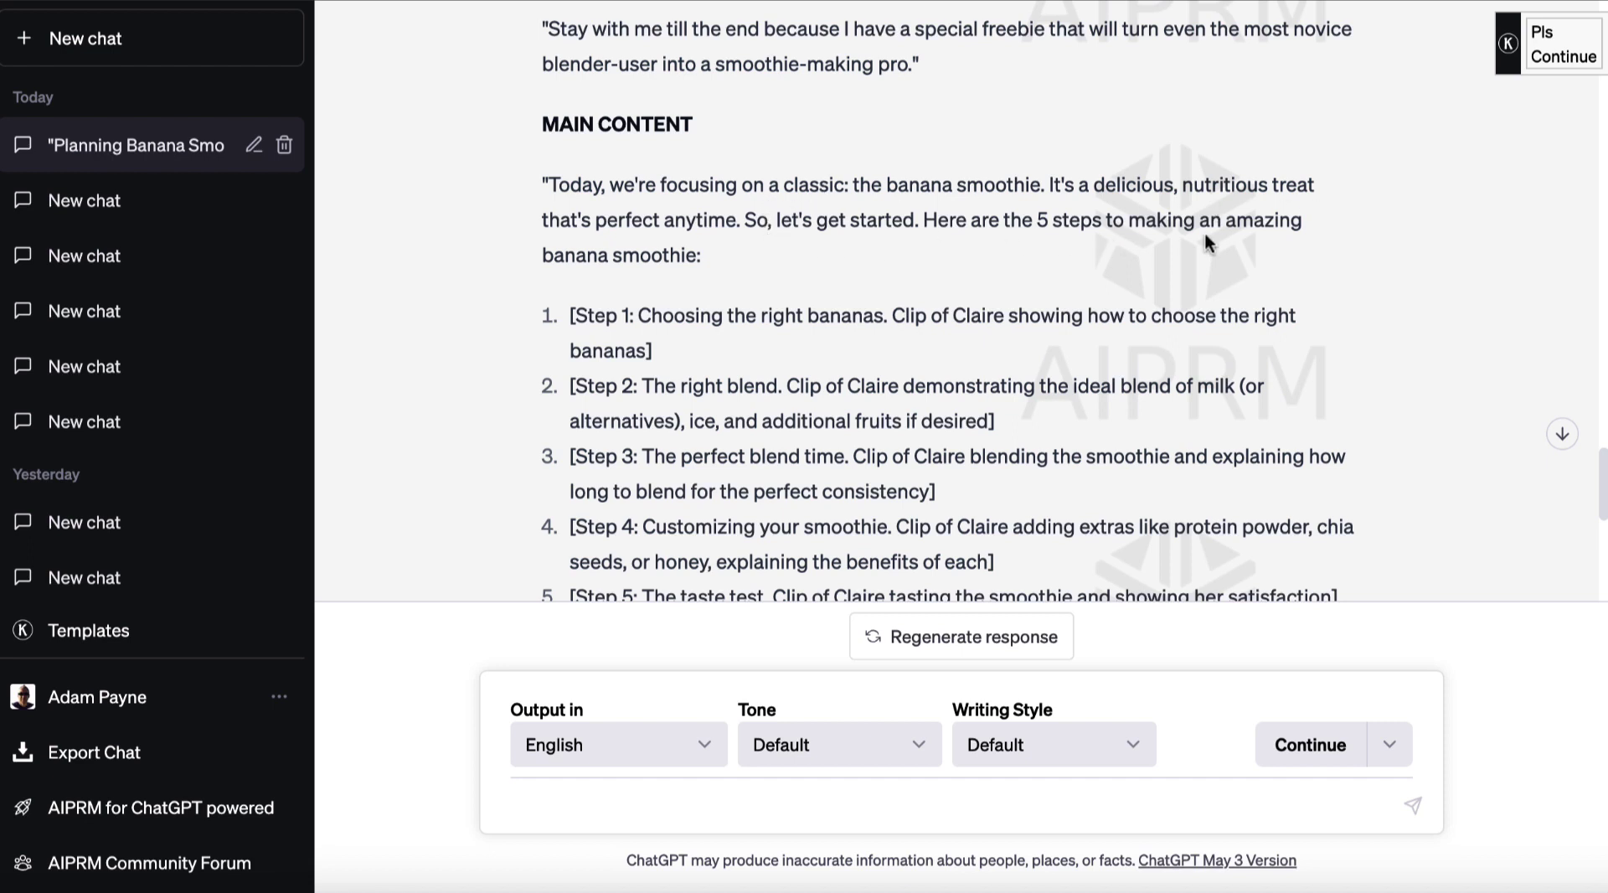
{"action": "scroll", "coordinate": [1036, 260], "scroll_direction": "down", "scroll_amount": 2}
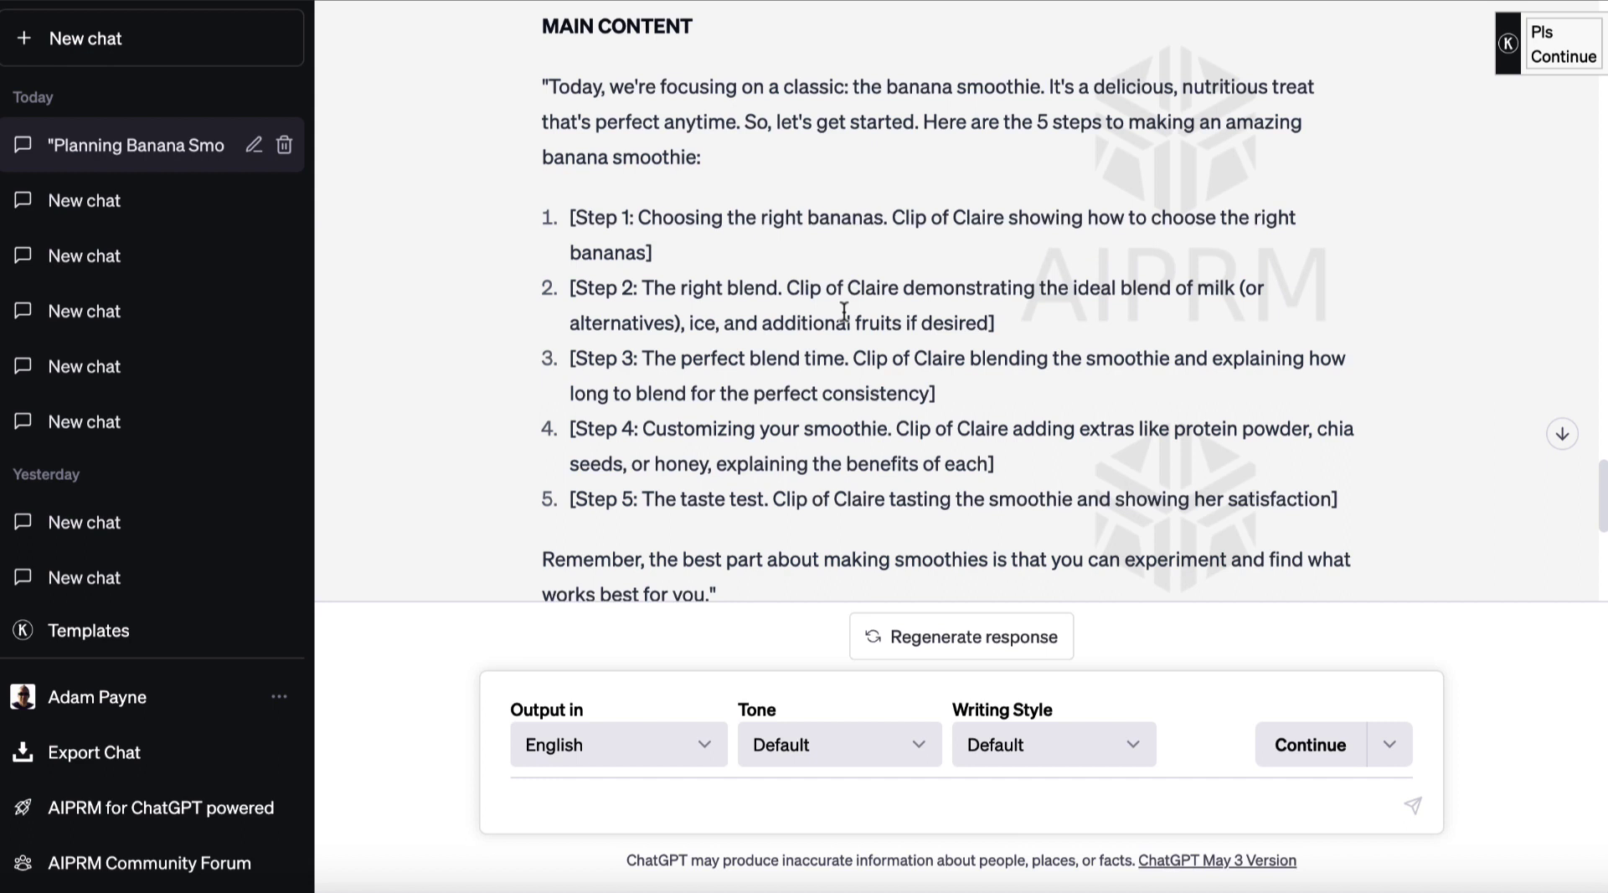
{"action": "scroll", "coordinate": [844, 309], "scroll_direction": "down", "scroll_amount": 4}
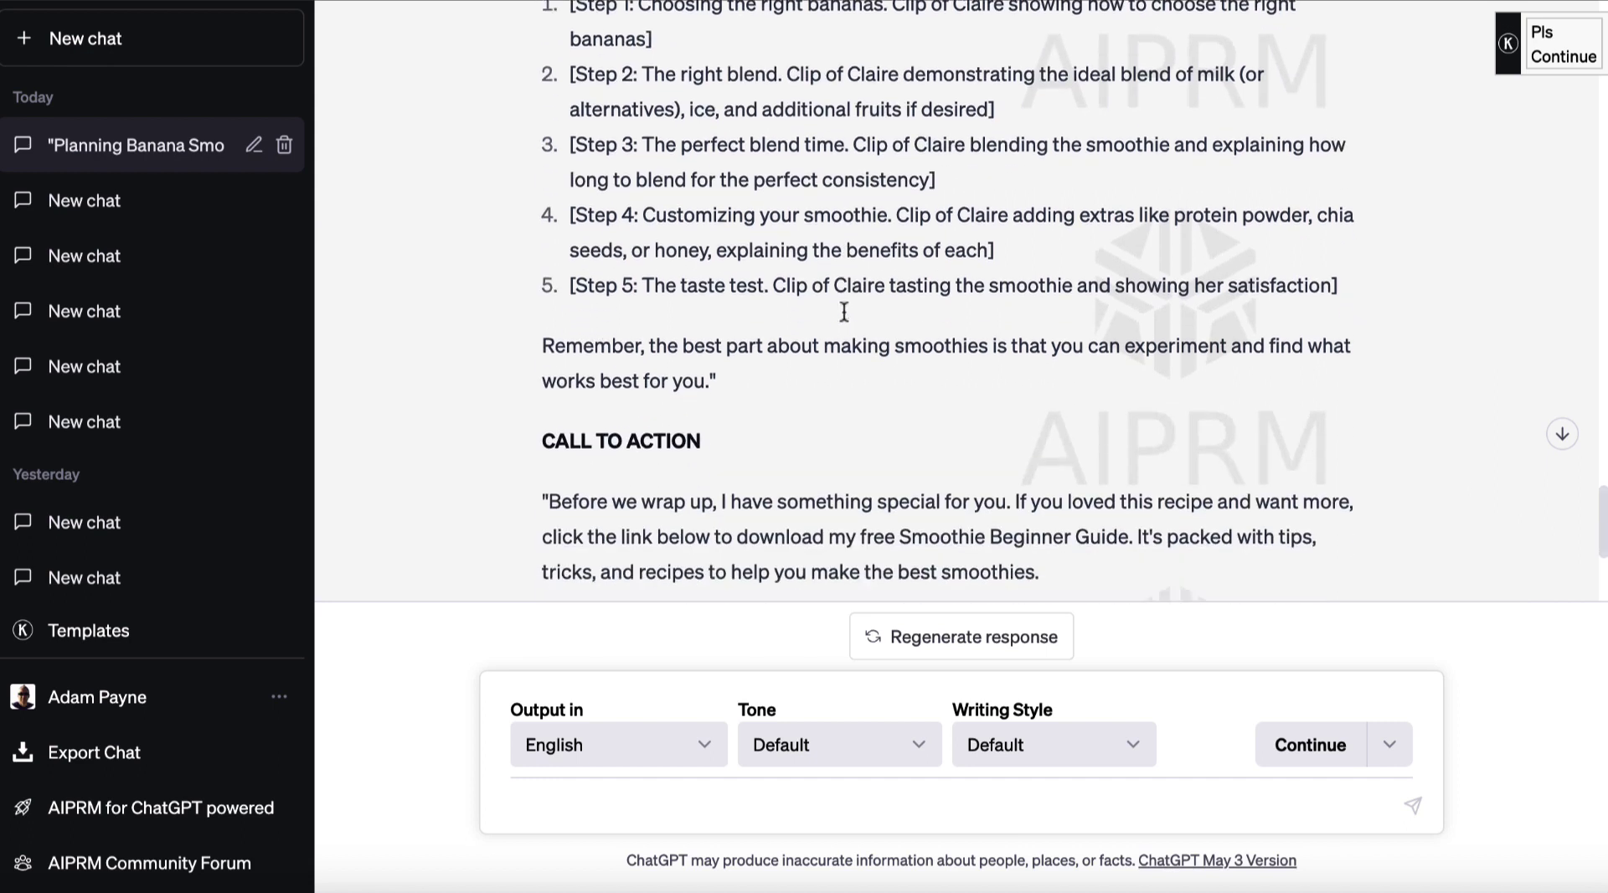
{"action": "scroll", "coordinate": [653, 405], "scroll_direction": "down", "scroll_amount": 2}
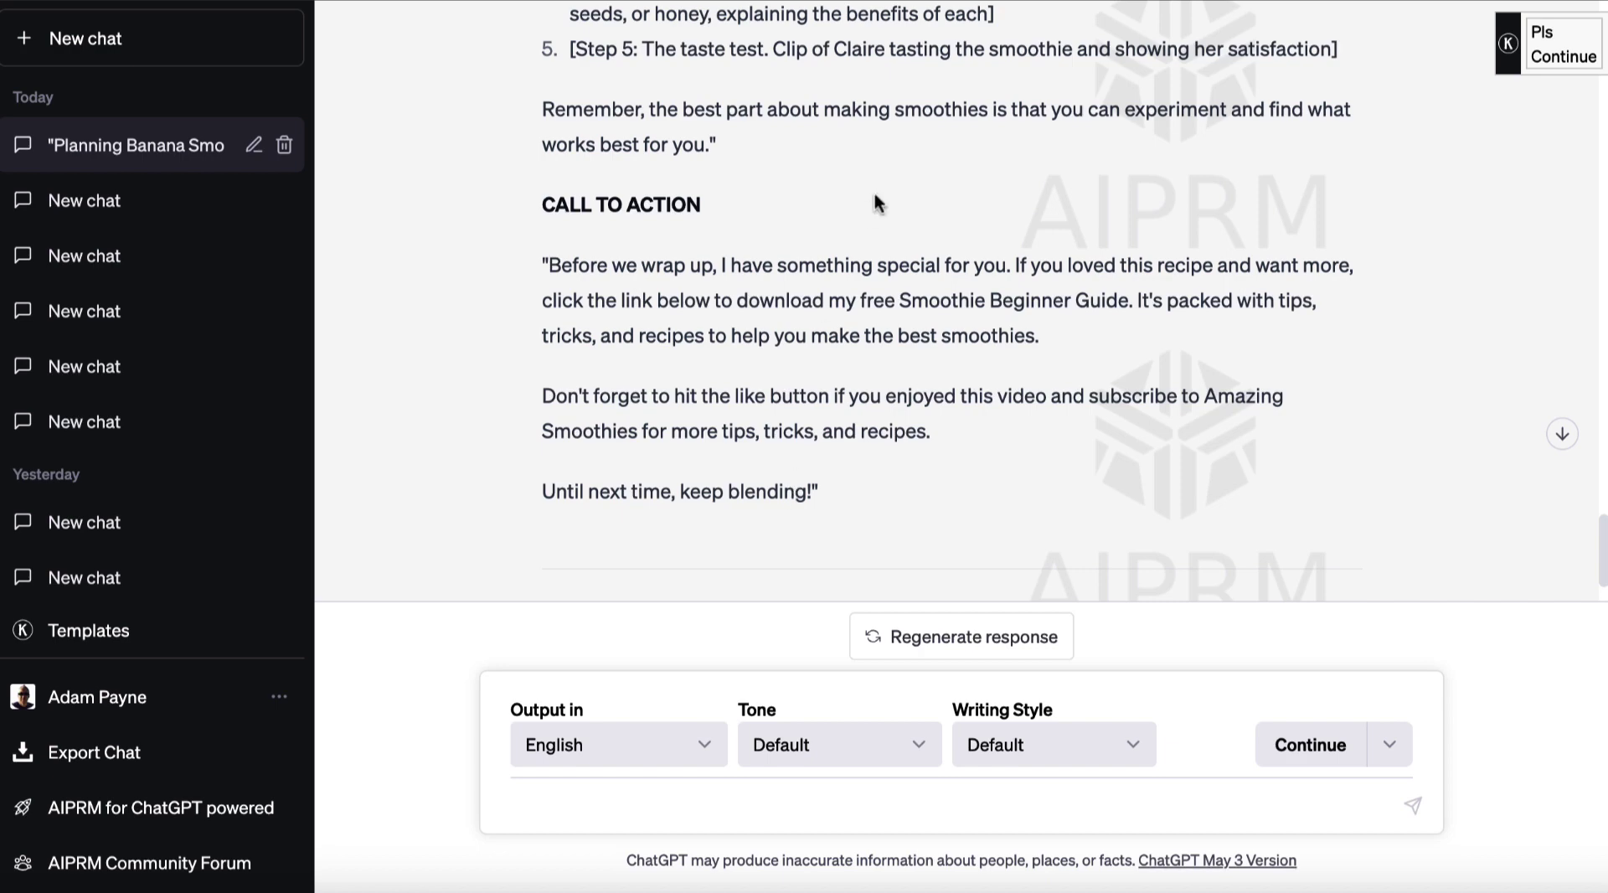
{"action": "scroll", "coordinate": [874, 193], "scroll_direction": "up", "scroll_amount": 5}
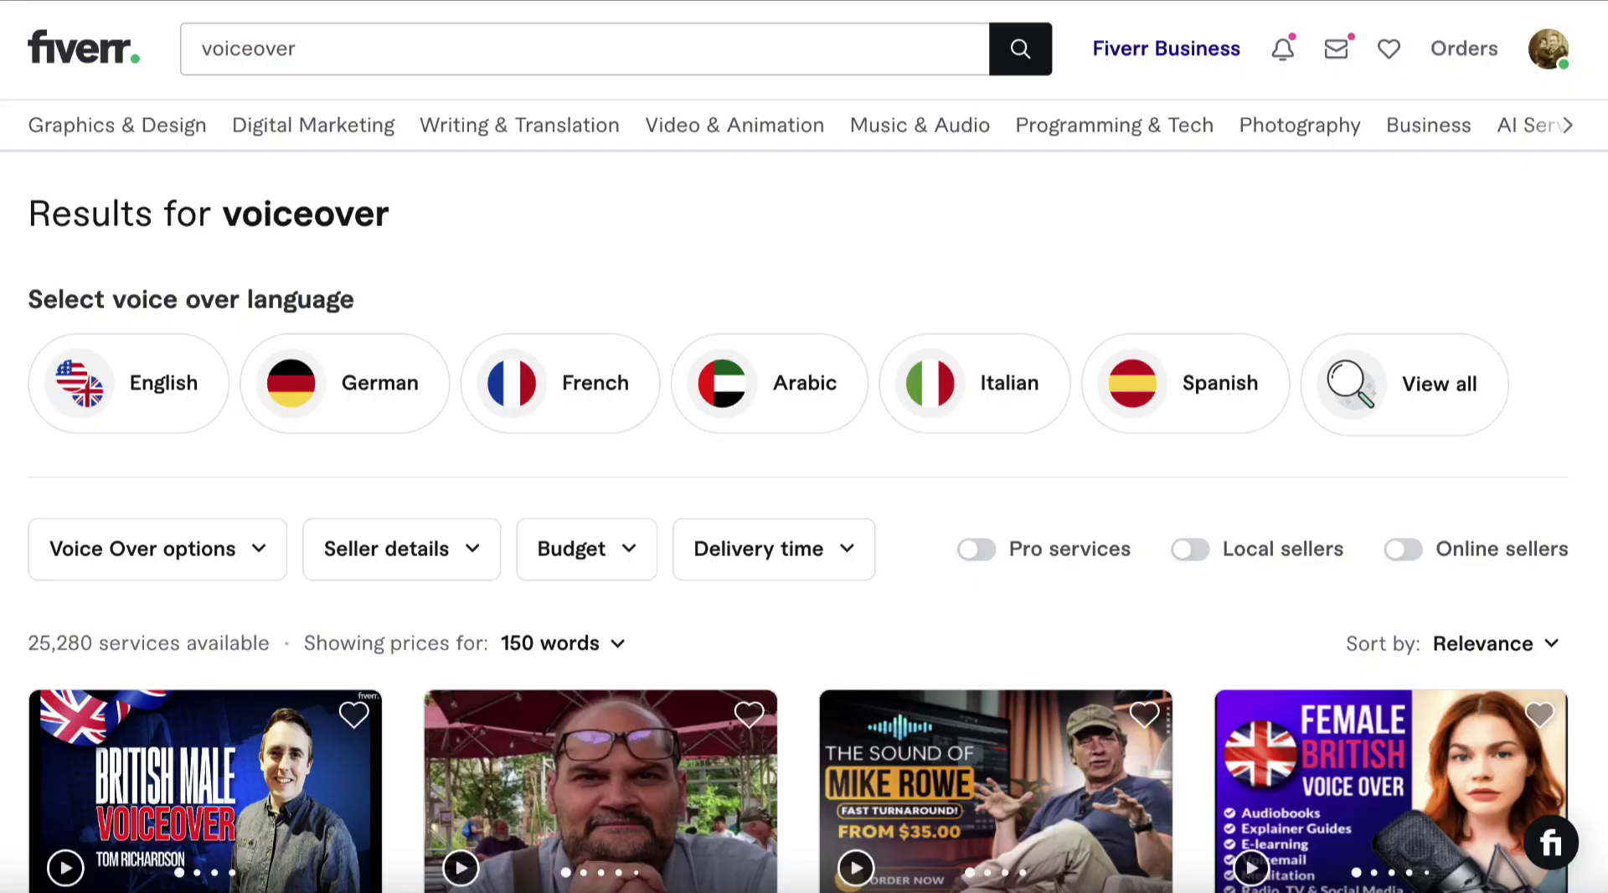
{"action": "scroll", "coordinate": [991, 222], "scroll_direction": "down", "scroll_amount": 10}
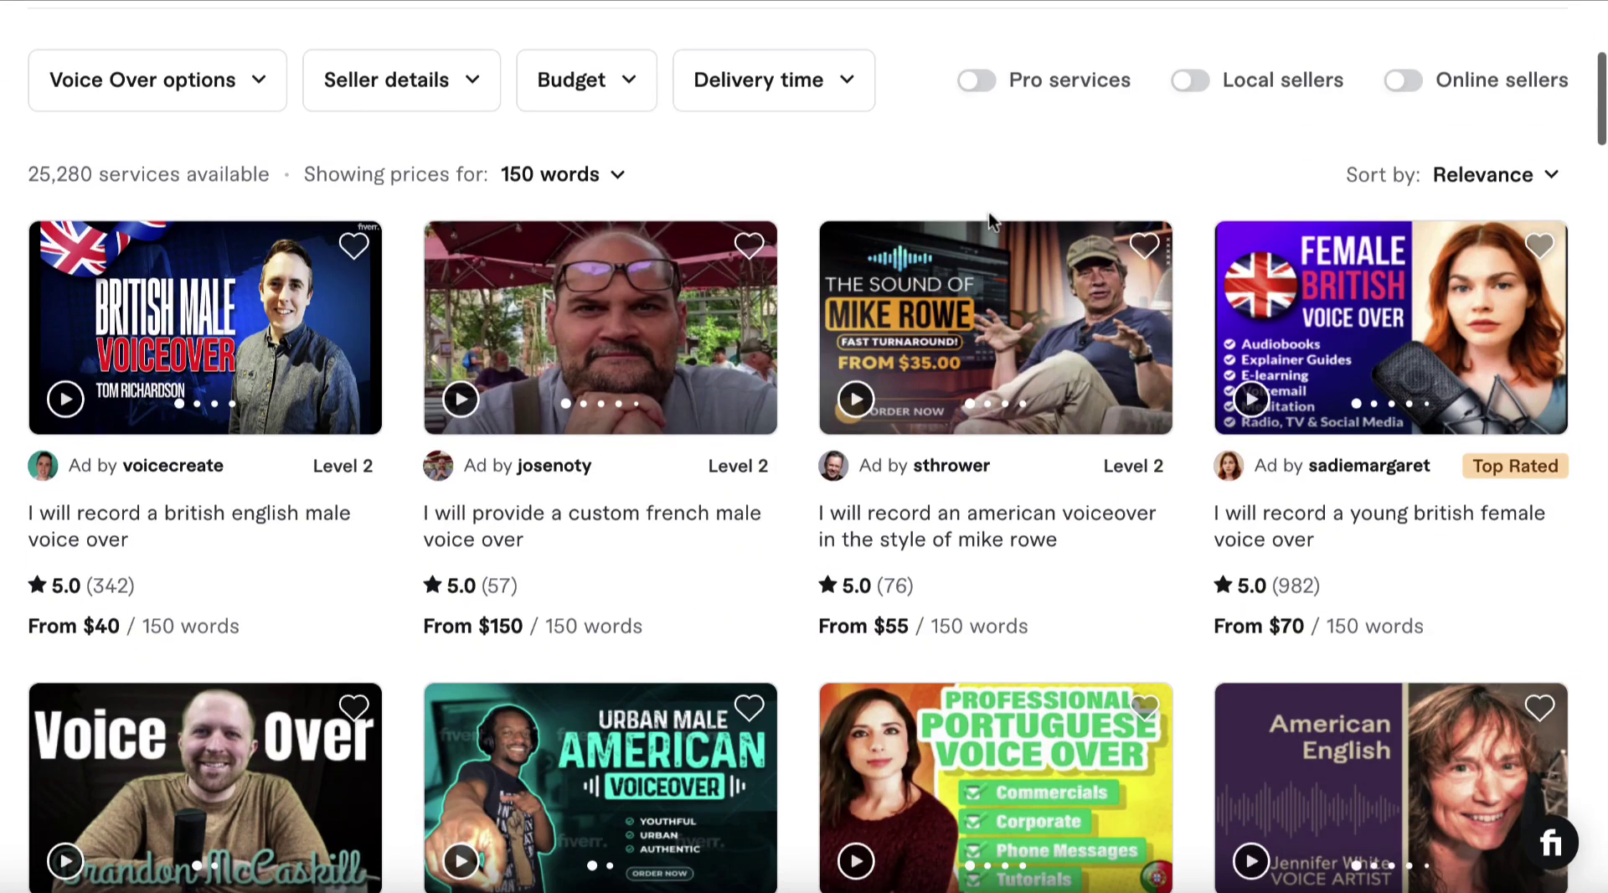
{"action": "scroll", "coordinate": [991, 222], "scroll_direction": "down", "scroll_amount": 9}
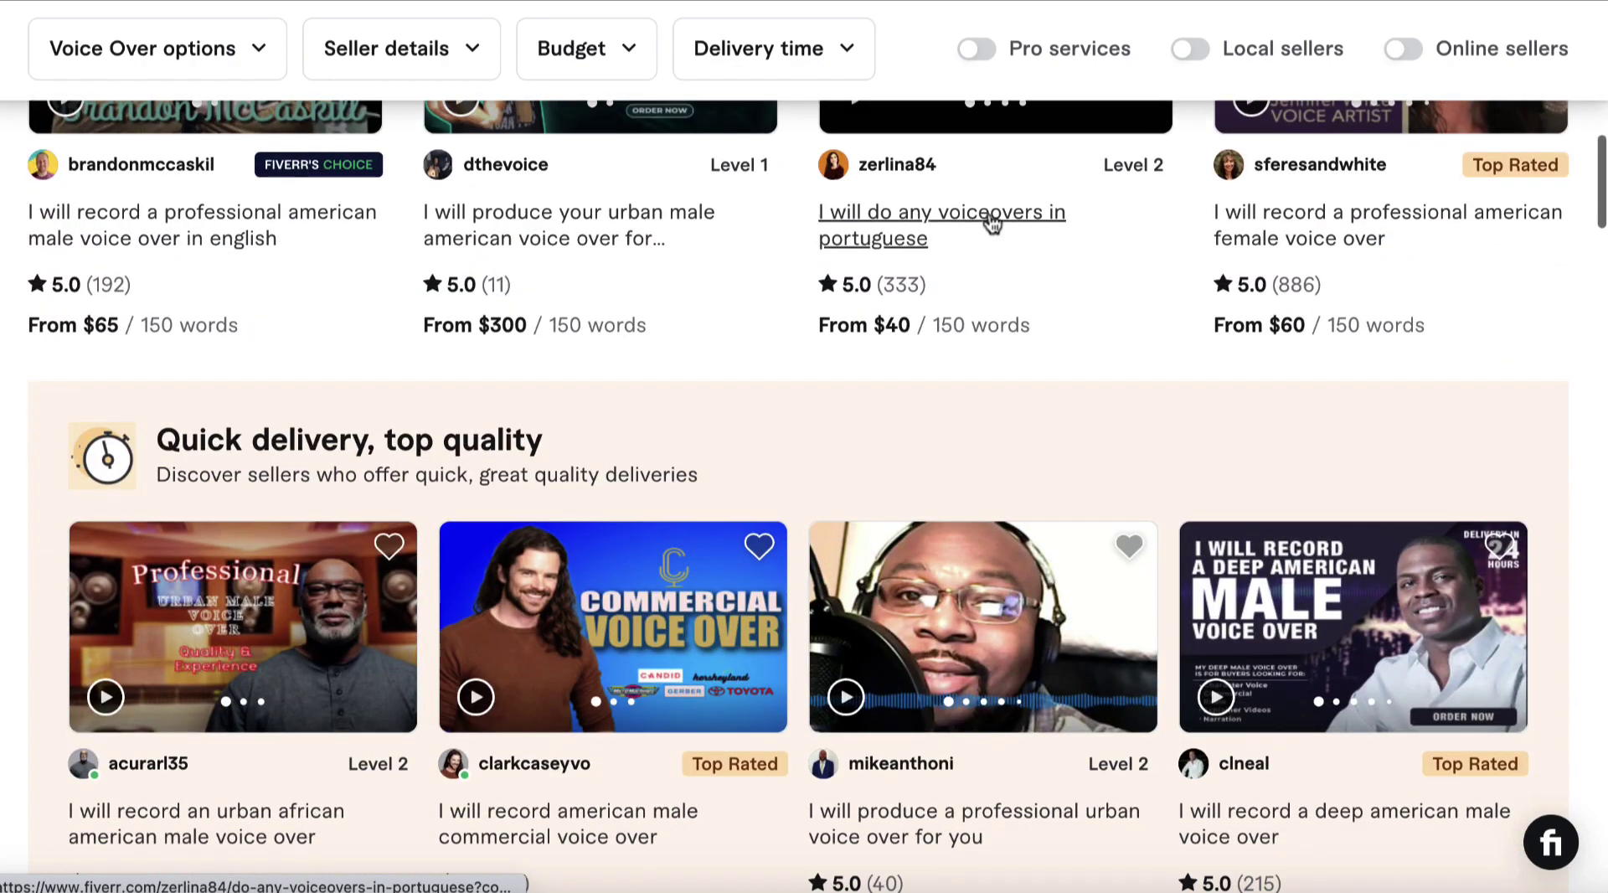
{"action": "scroll", "coordinate": [991, 222], "scroll_direction": "up", "scroll_amount": 13}
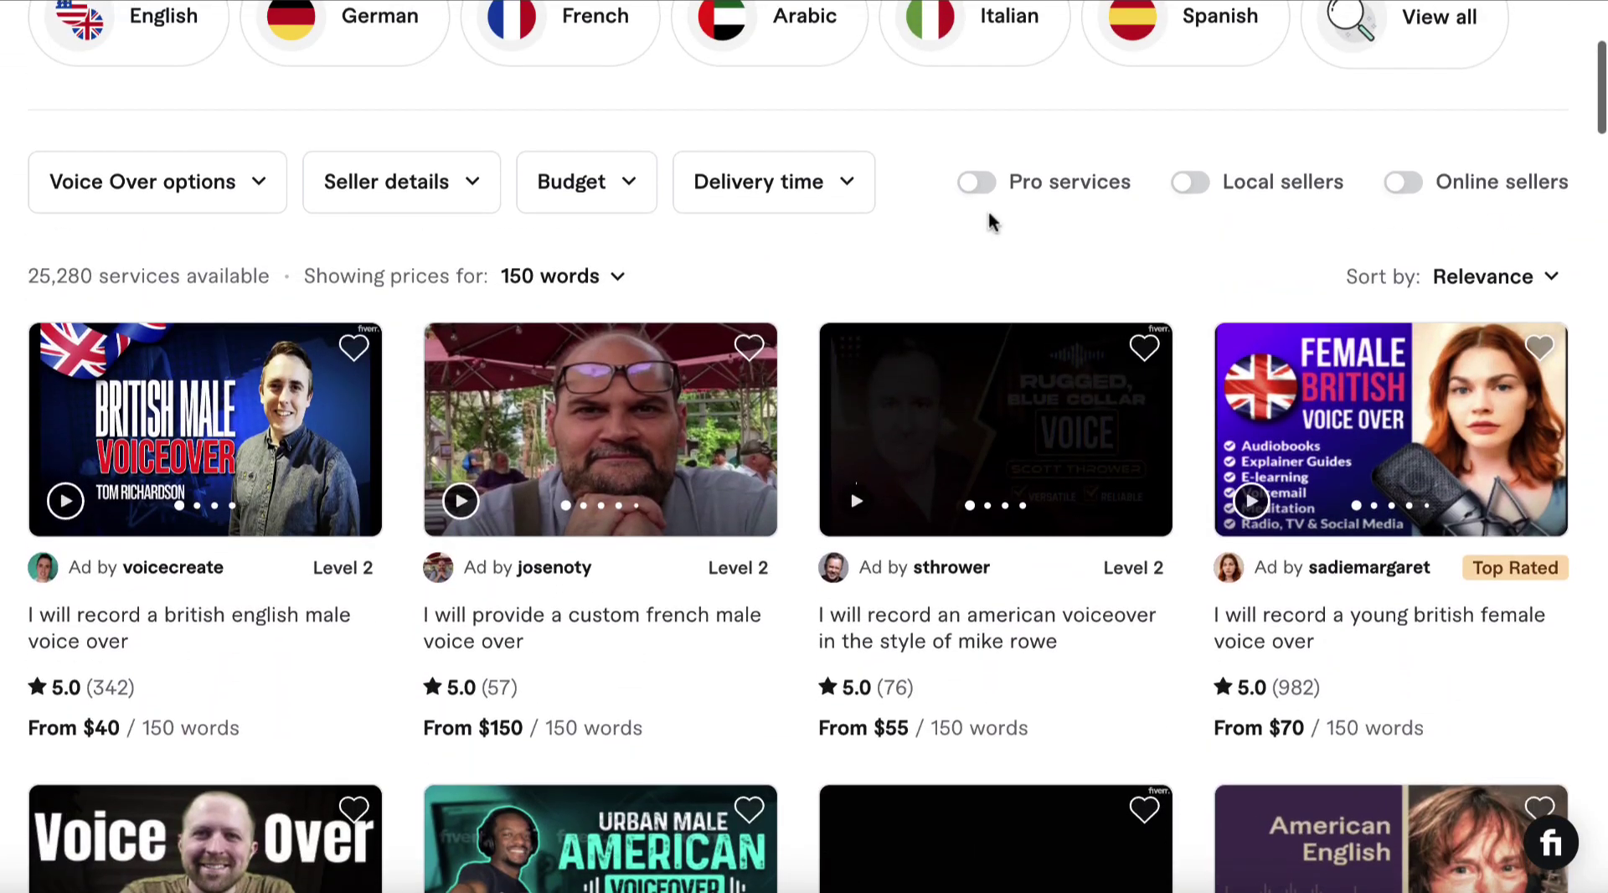
{"action": "scroll", "coordinate": [991, 222], "scroll_direction": "up", "scroll_amount": 4}
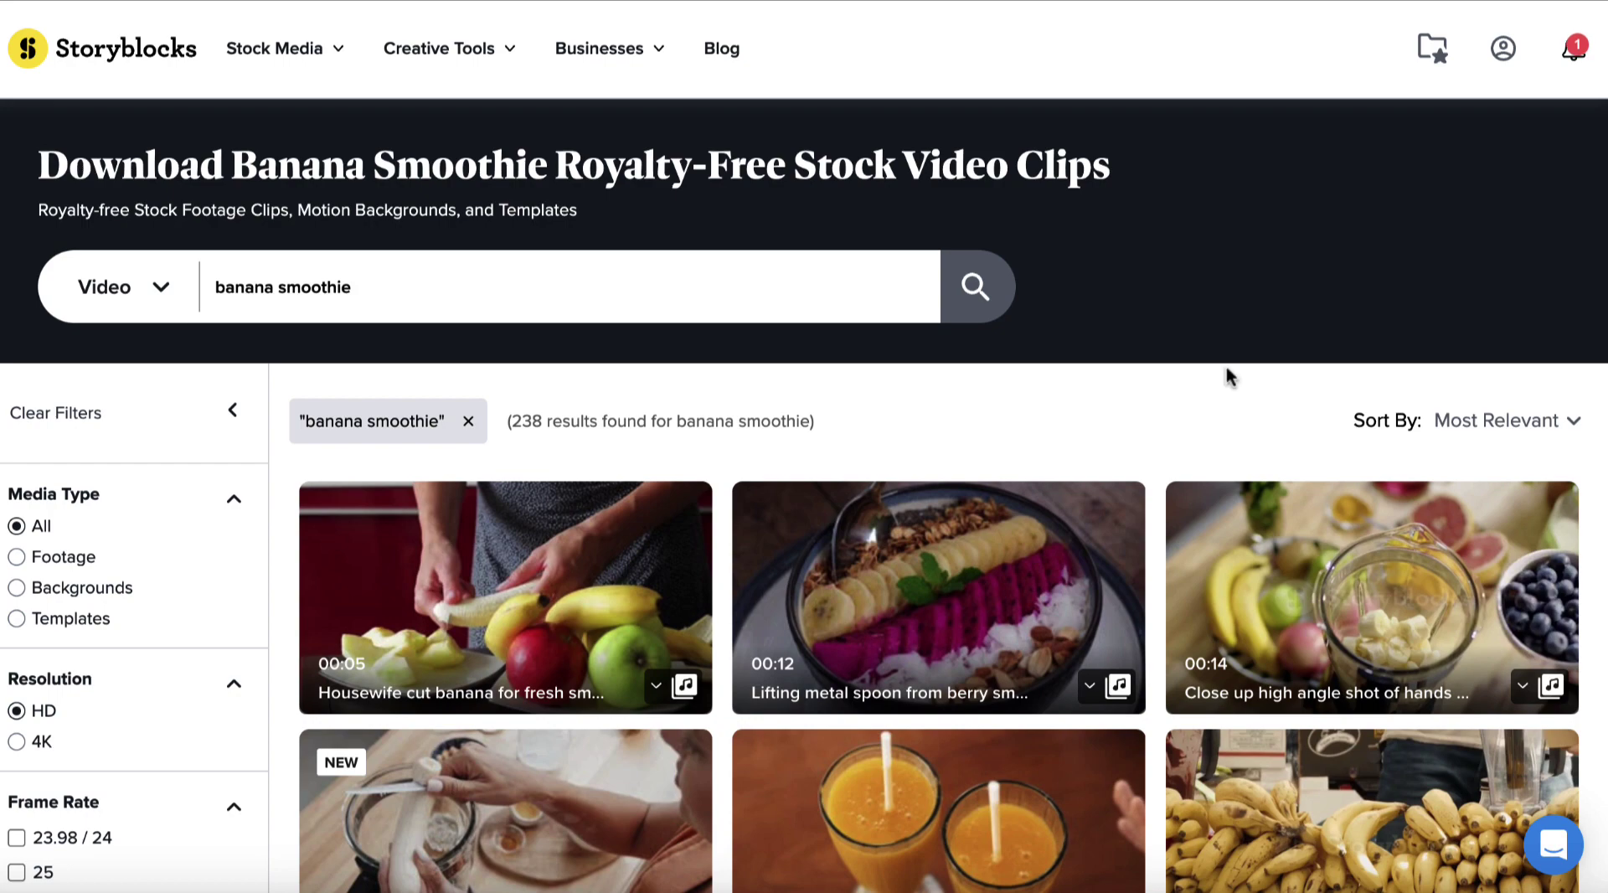
Open the banana-into-blender clip's download formats and select HDMOV (prores), 228.9 MB
{"action": "scroll", "coordinate": [1227, 375], "scroll_direction": "down", "scroll_amount": 4}
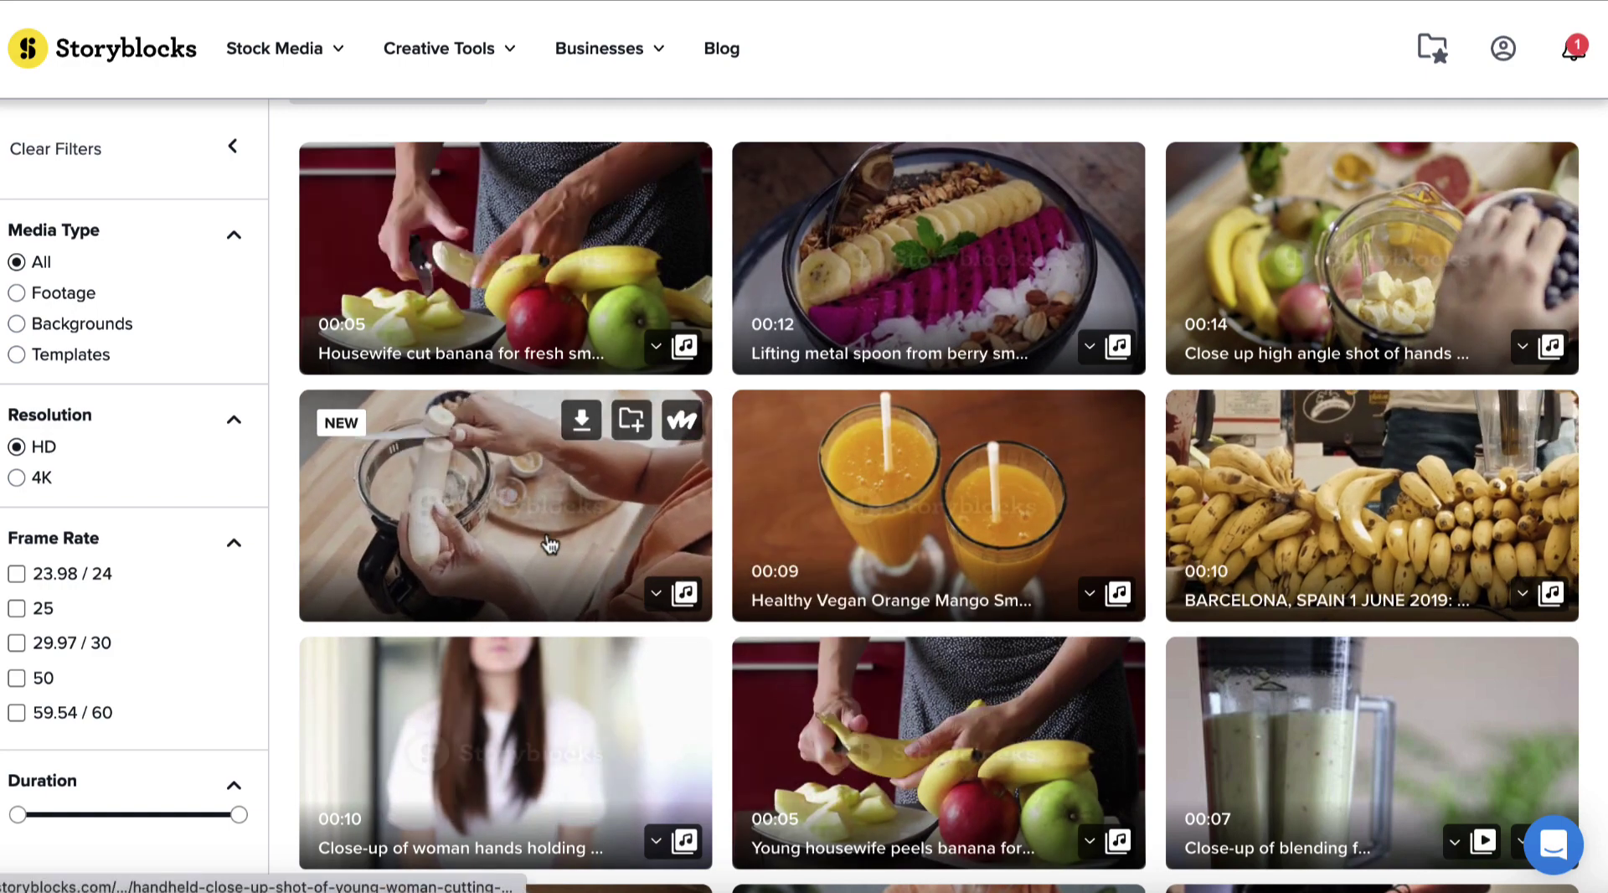
{"action": "scroll", "coordinate": [540, 520], "scroll_direction": "down", "scroll_amount": 1}
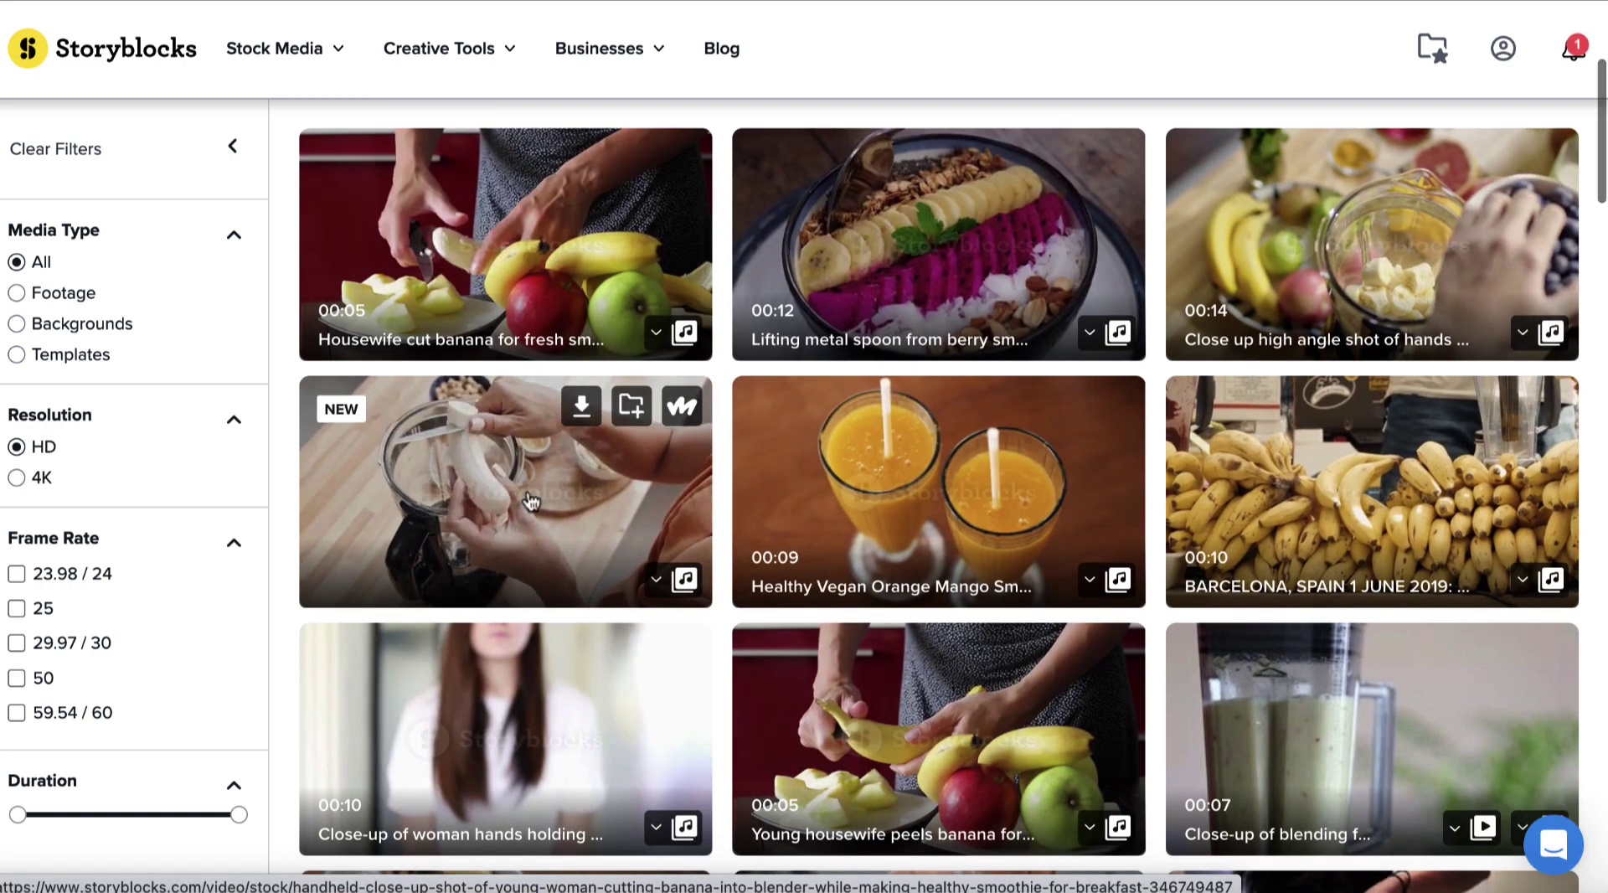
{"action": "left_click", "coordinate": [581, 407]}
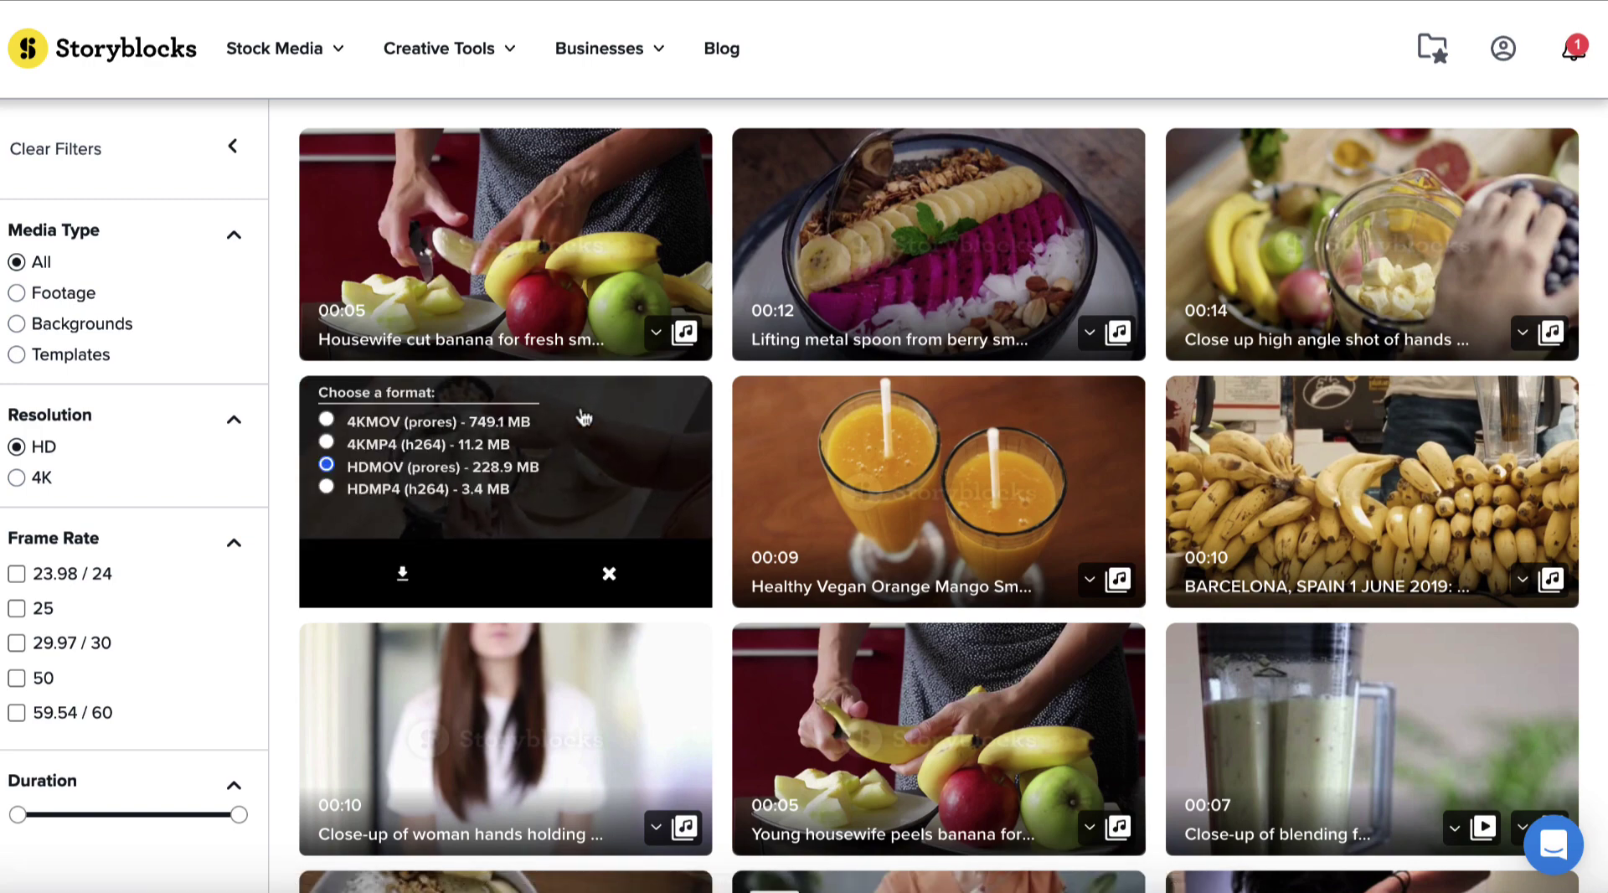
{"action": "left_click", "coordinate": [408, 573]}
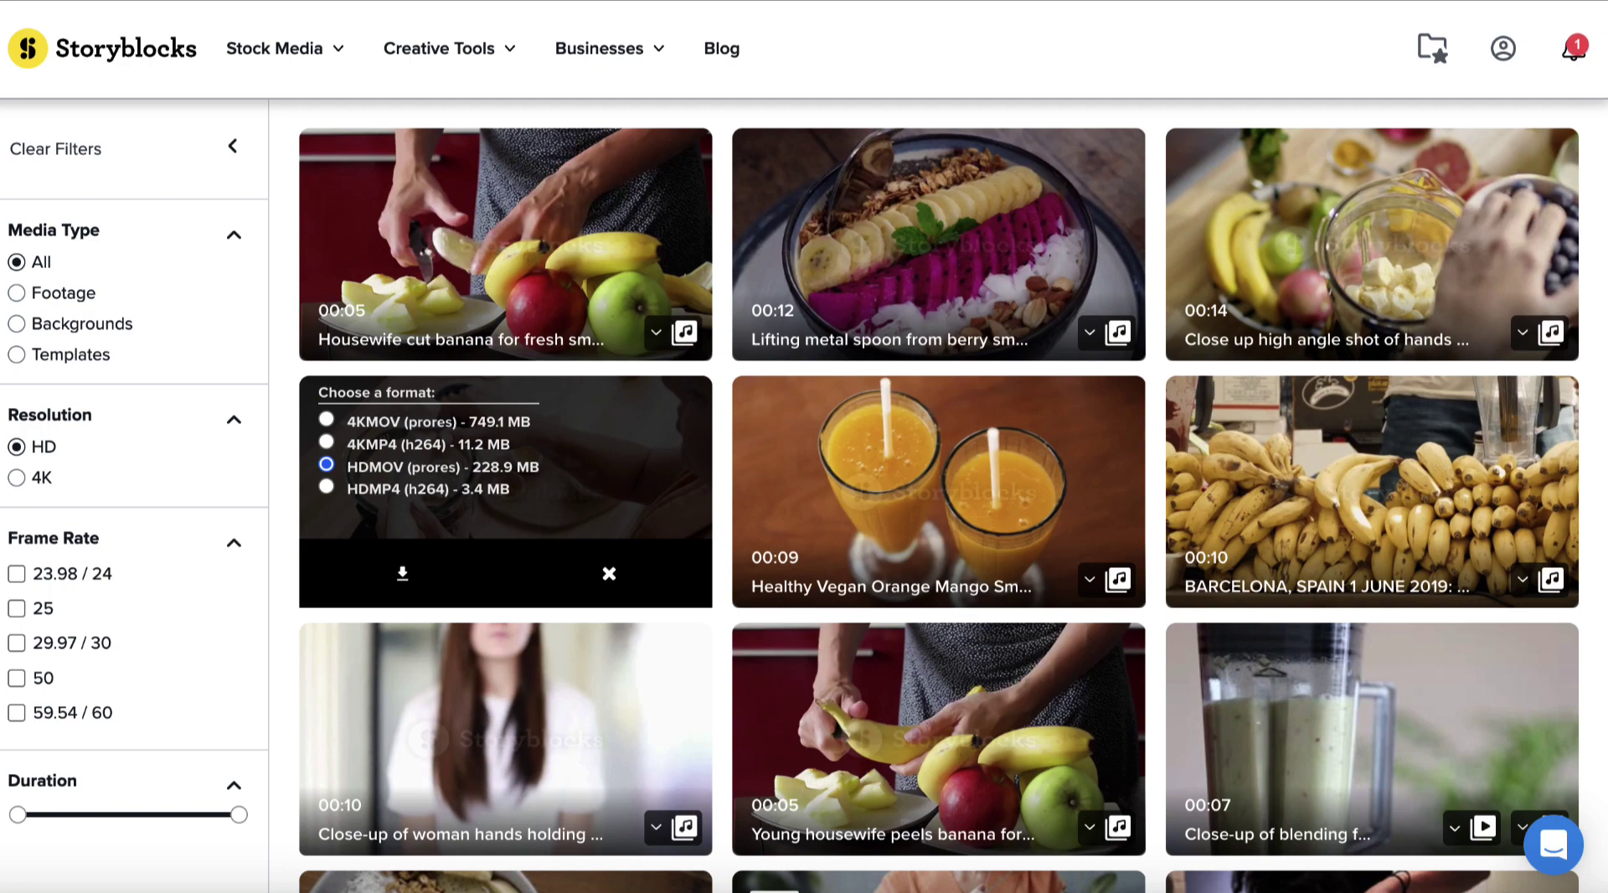
{"action": "scroll", "coordinate": [1365, 224], "scroll_direction": "up", "scroll_amount": 4}
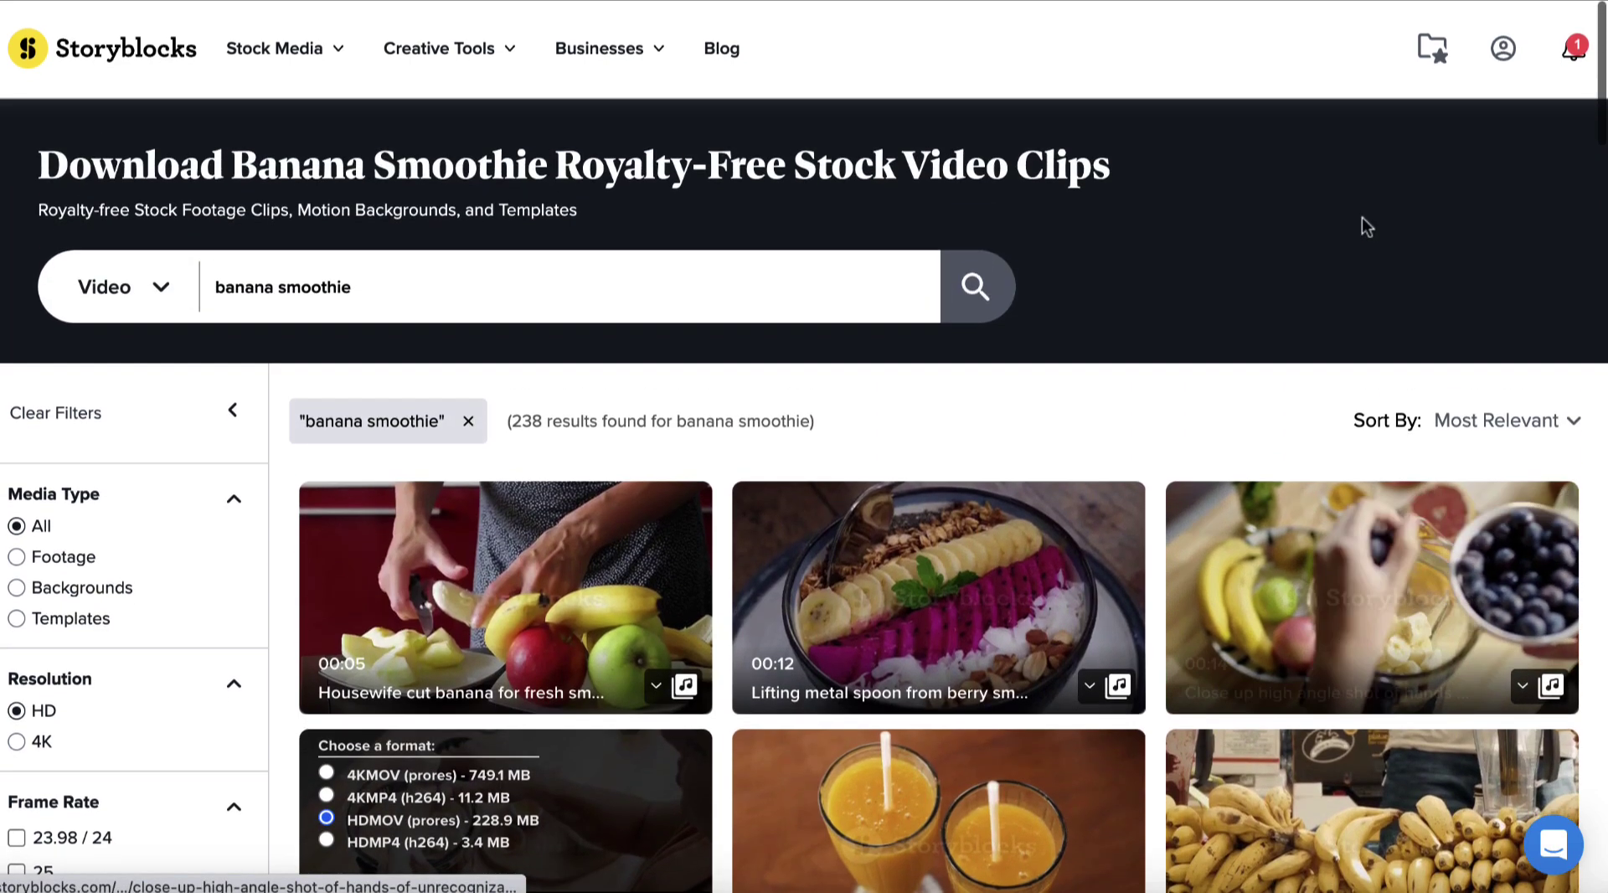